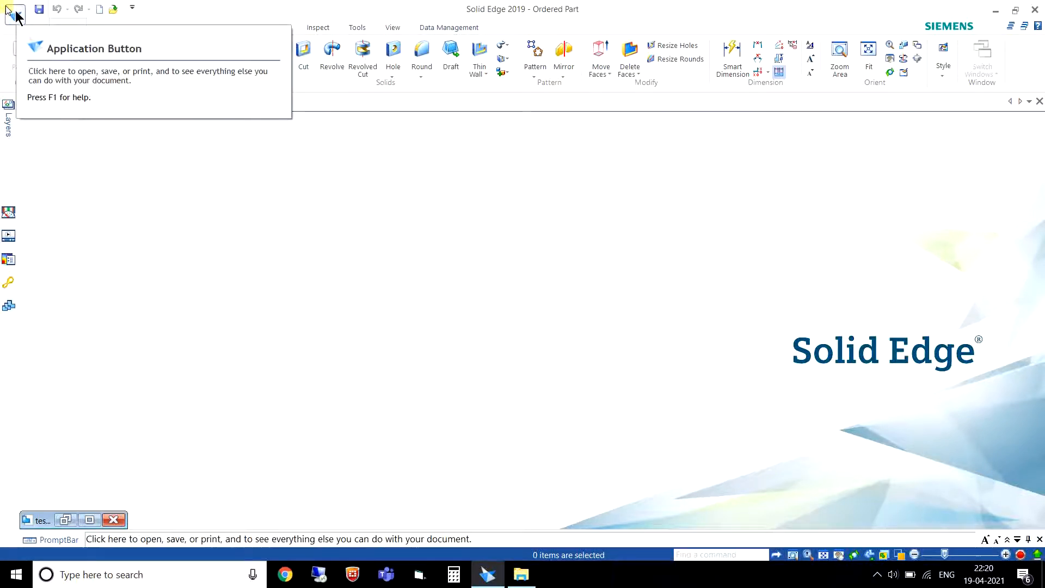
# - Examine the ANSI Inch, ANSI Metric and ISO Metric template sets available for new documents
pyautogui.click(16, 12)
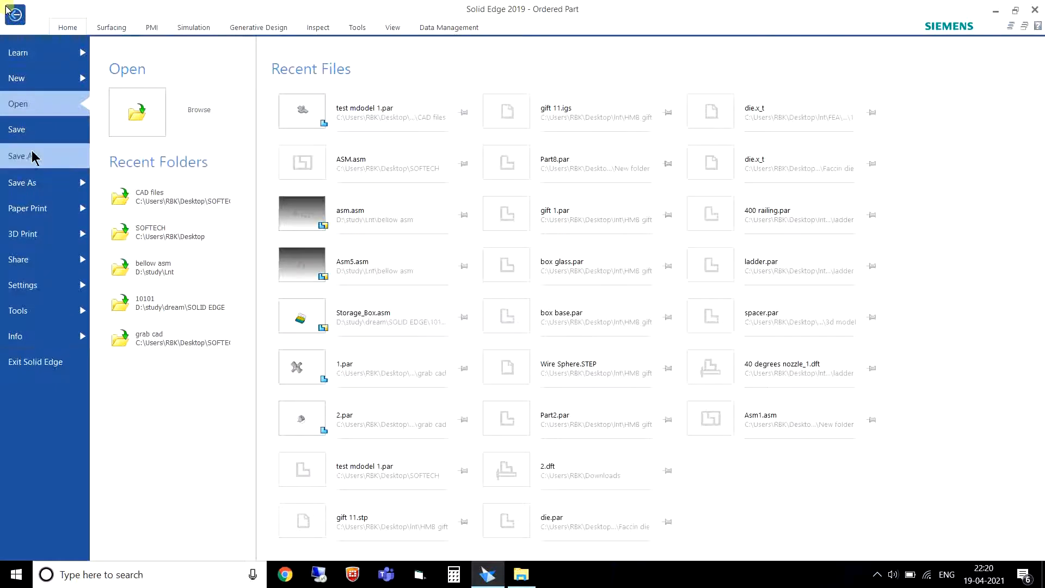
pyautogui.click(42, 87)
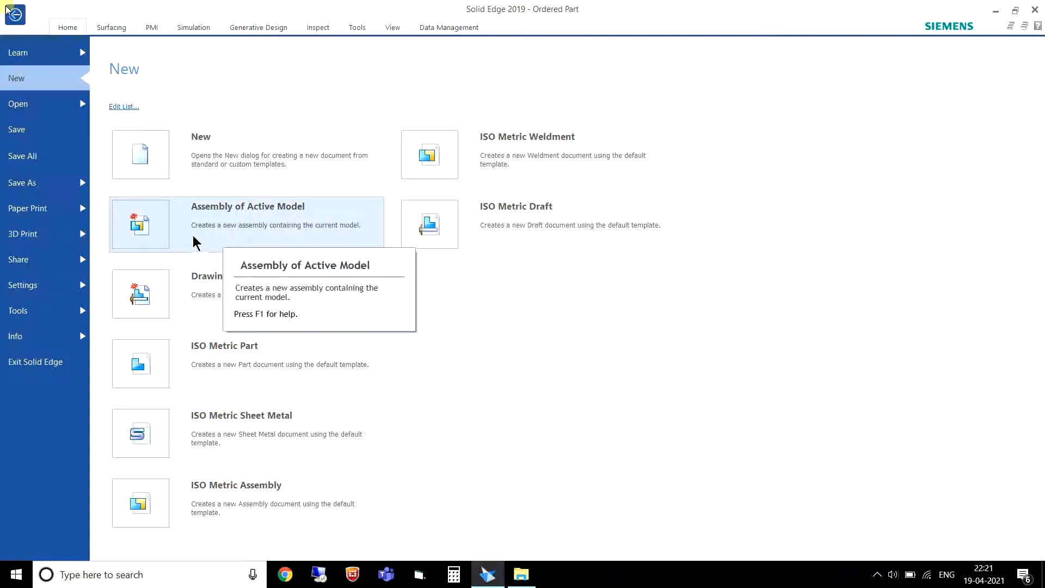
pyautogui.click(123, 107)
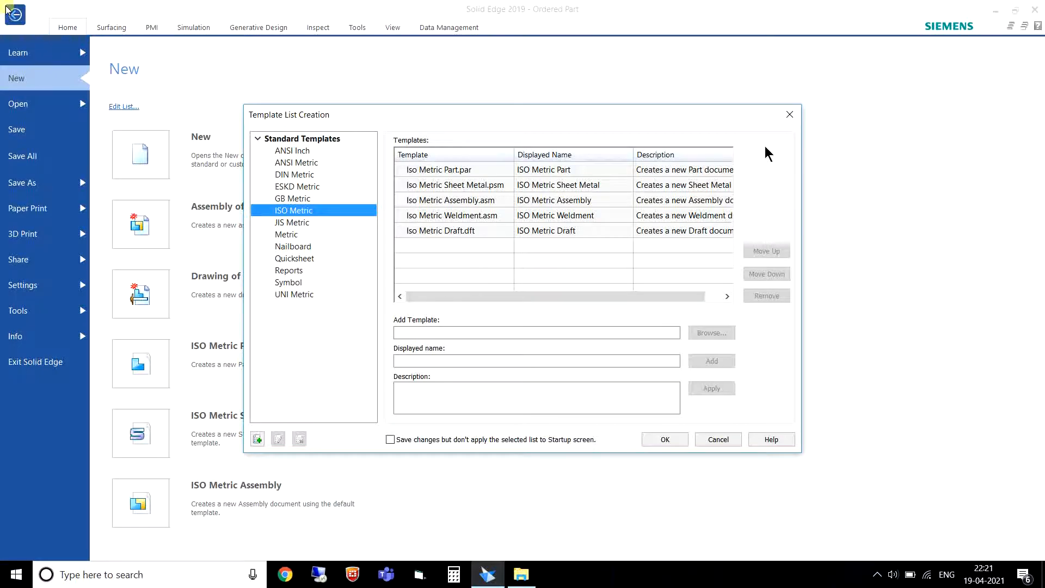
pyautogui.click(789, 115)
pyautogui.click(132, 108)
pyautogui.click(291, 153)
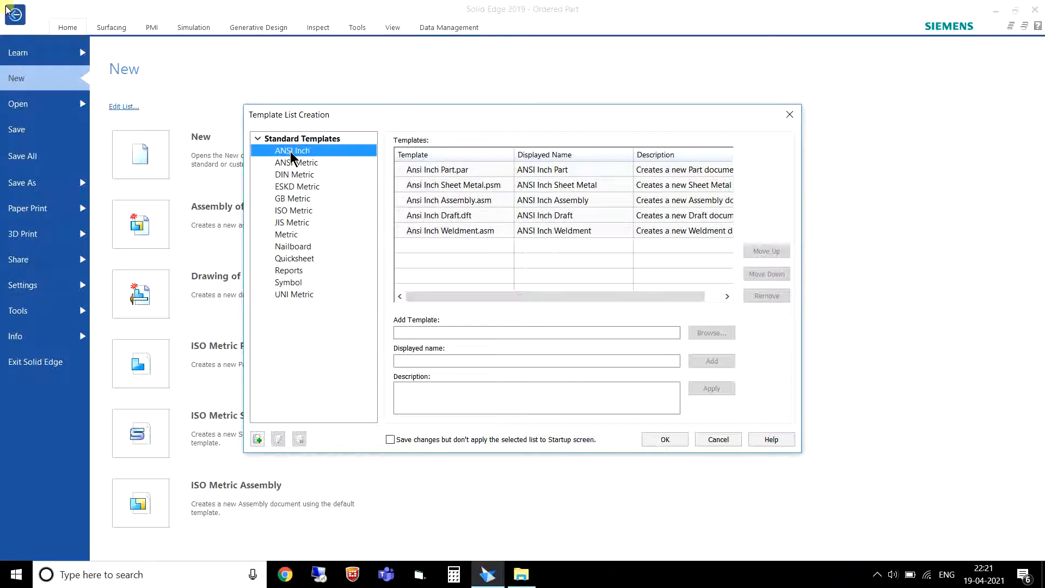
pyautogui.click(295, 163)
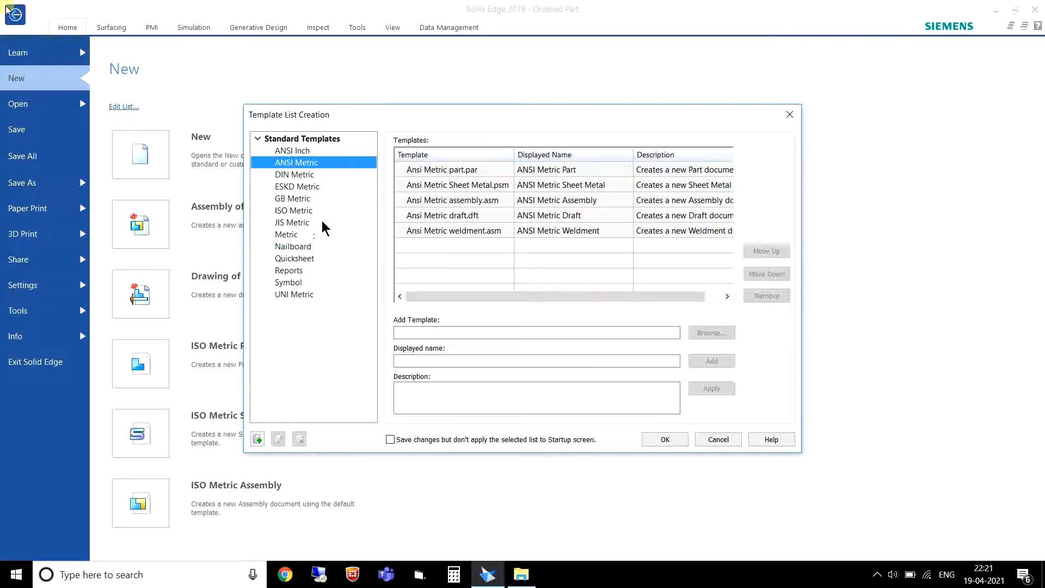
pyautogui.click(296, 212)
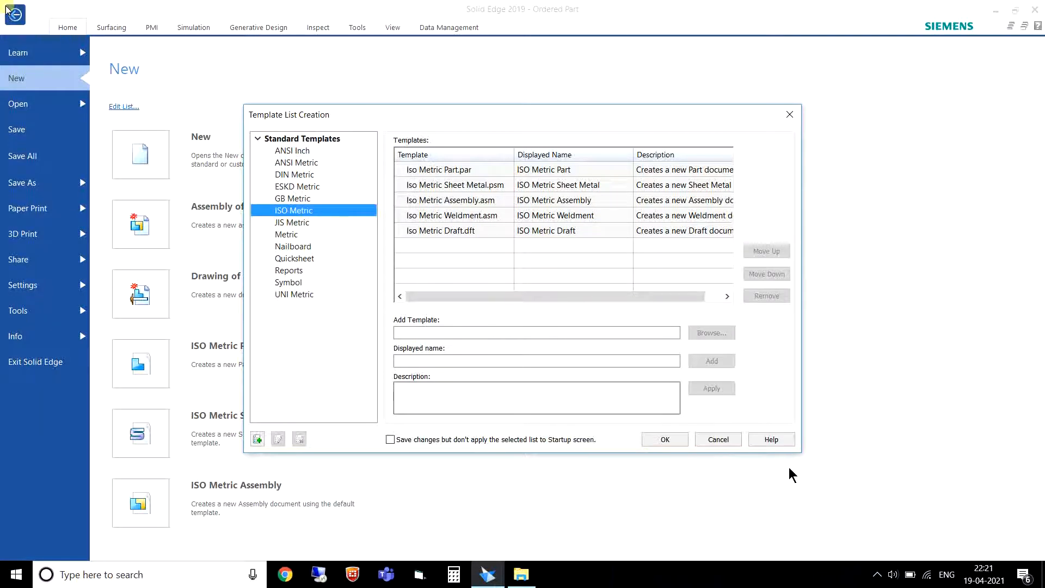
pyautogui.click(727, 442)
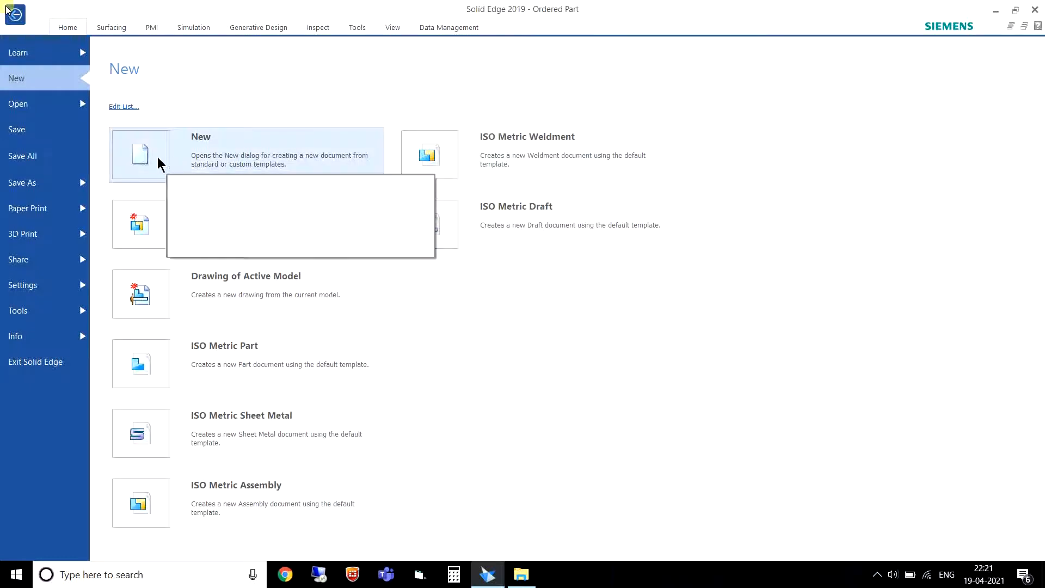
# - Create a new part document from the iso metric part.par template
pyautogui.click(138, 157)
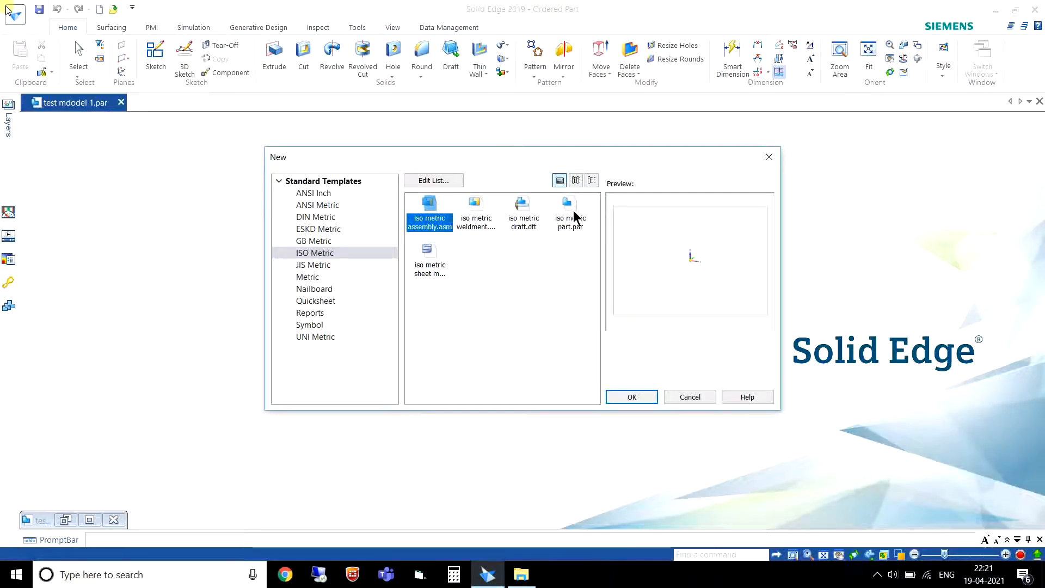
pyautogui.doubleClick(571, 215)
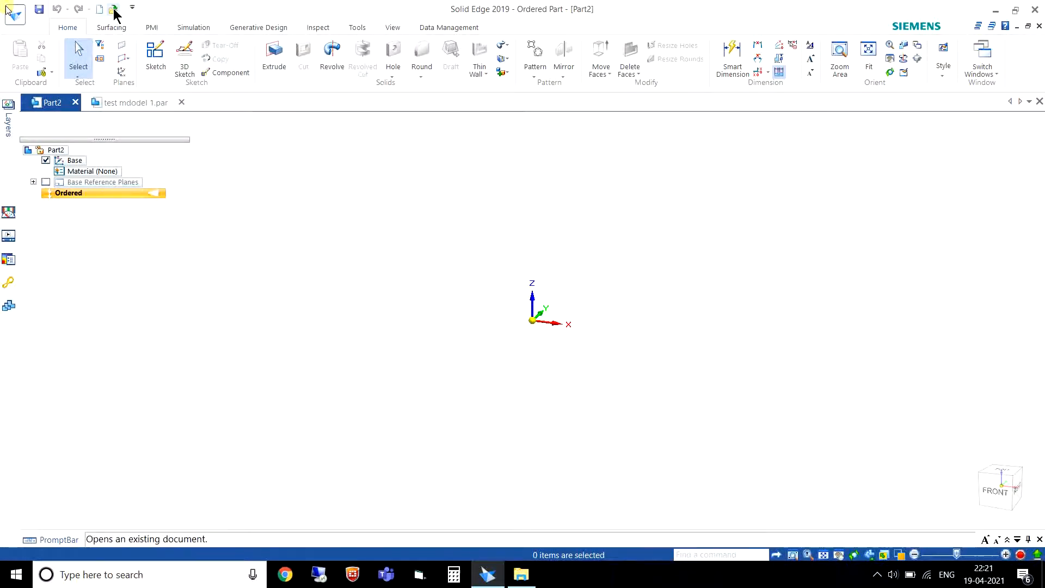
# - Review the quick access customization and theme options, and the Surfacing, PMI and Simulation command sets
pyautogui.click(132, 8)
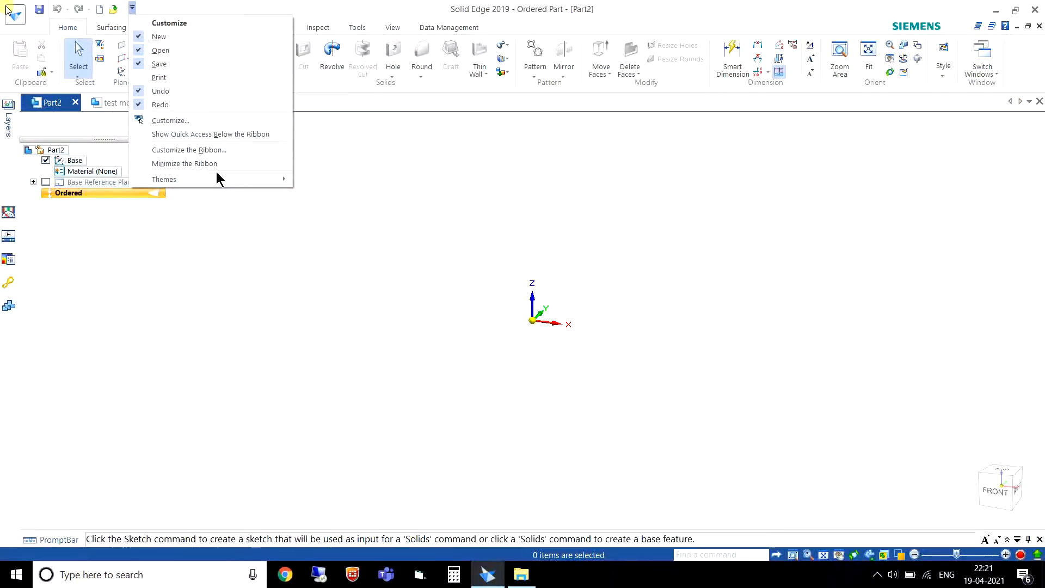
pyautogui.moveTo(226, 179)
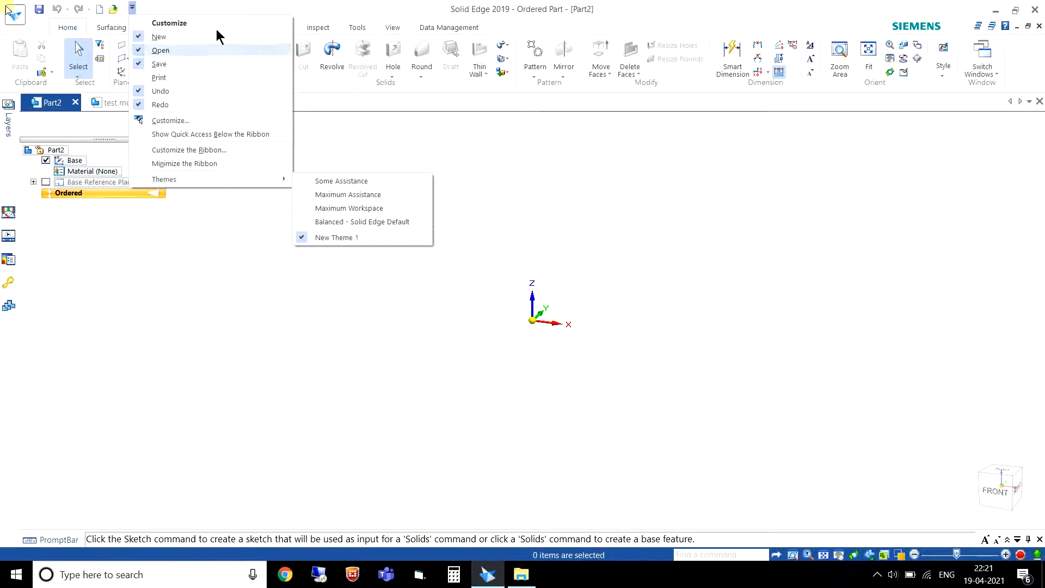
pyautogui.click(363, 11)
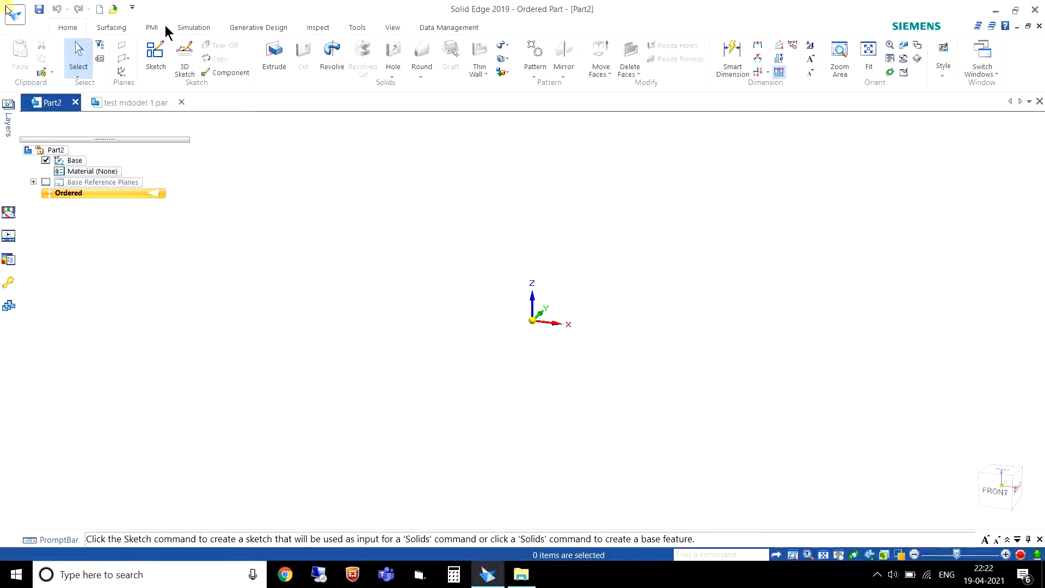
pyautogui.click(111, 28)
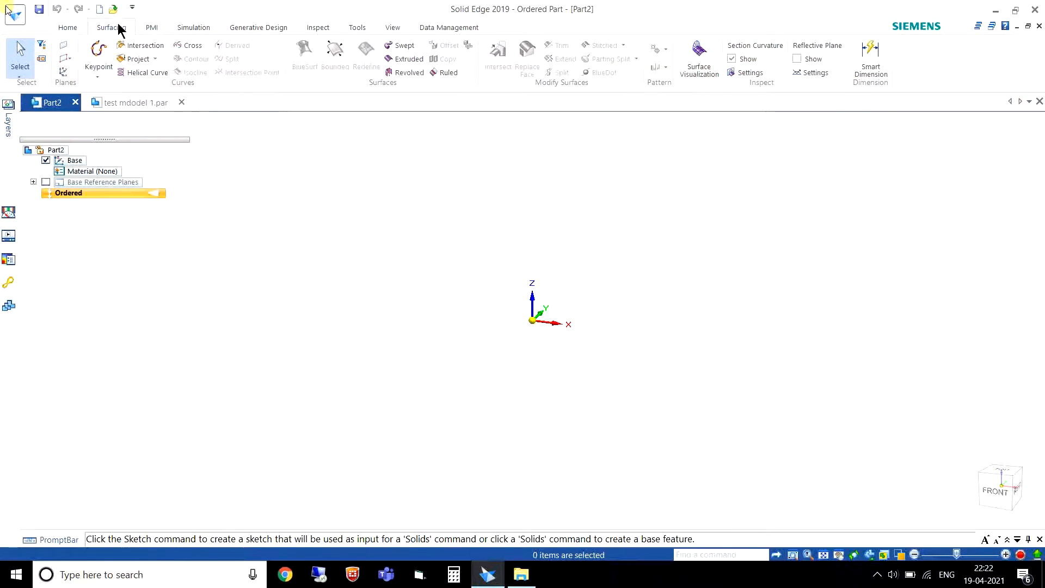
pyautogui.click(150, 27)
pyautogui.click(194, 27)
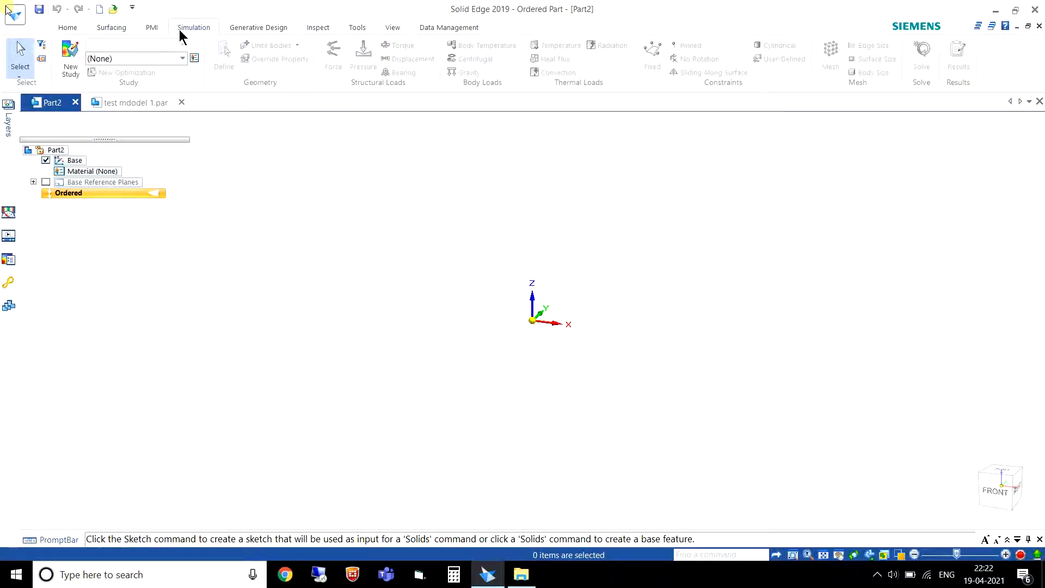
pyautogui.click(69, 28)
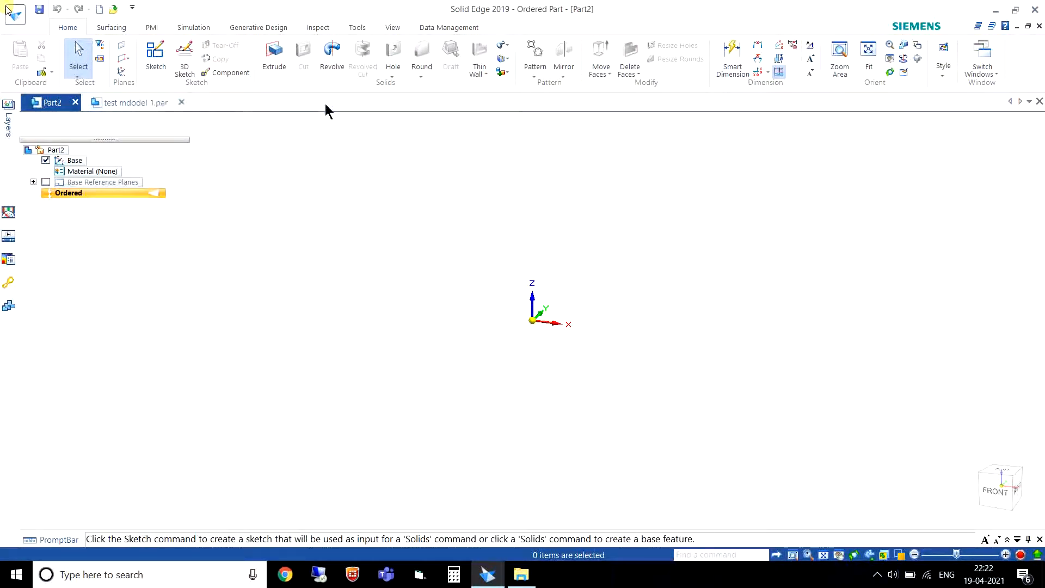
# - Switch to the test mdodel 1.par document and show its base coordinate system
pyautogui.click(147, 106)
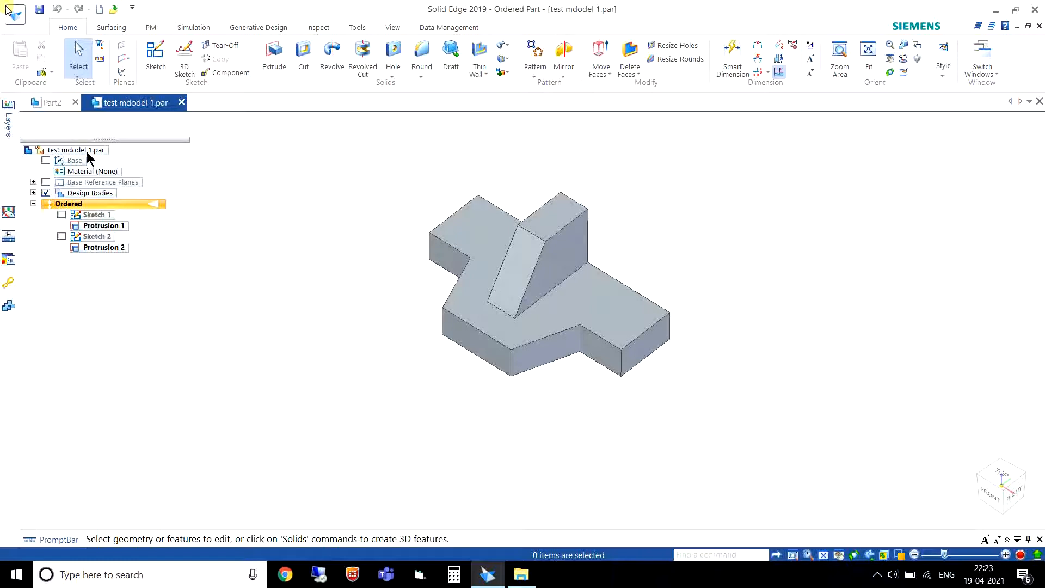
pyautogui.click(45, 160)
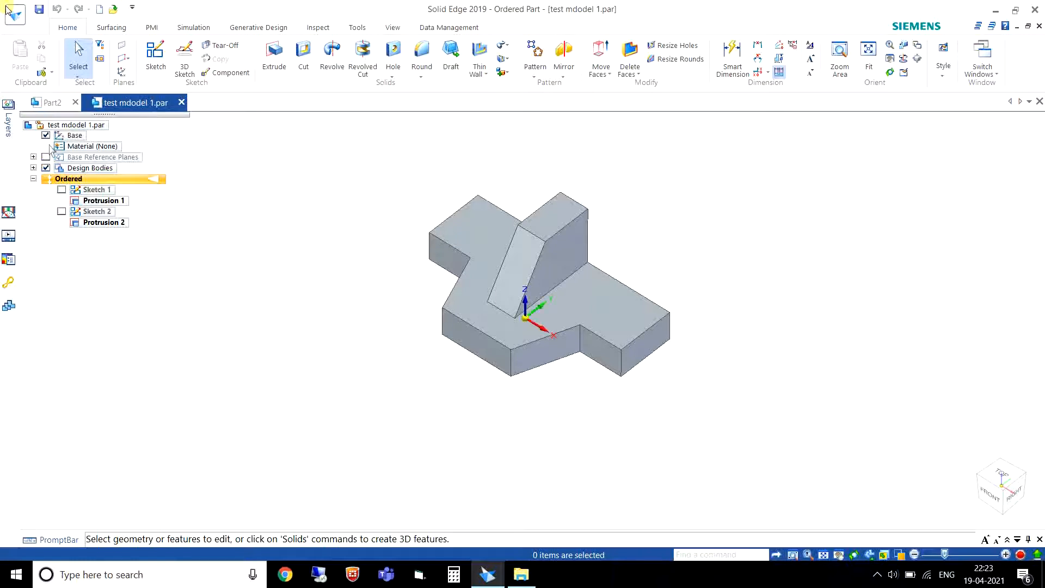
# - Assign the Steel material to the part
pyautogui.rightClick(100, 148)
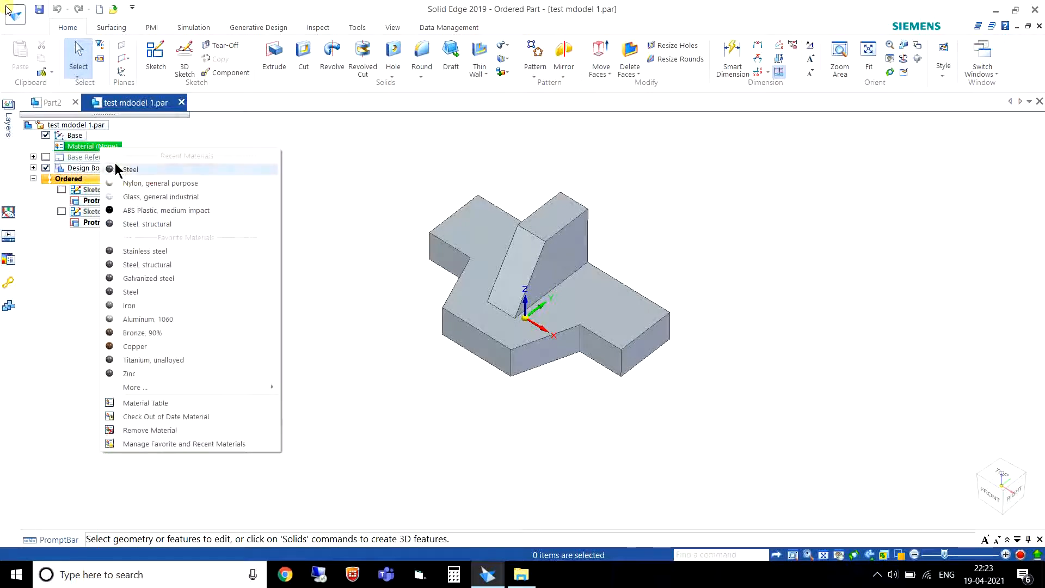
pyautogui.click(112, 169)
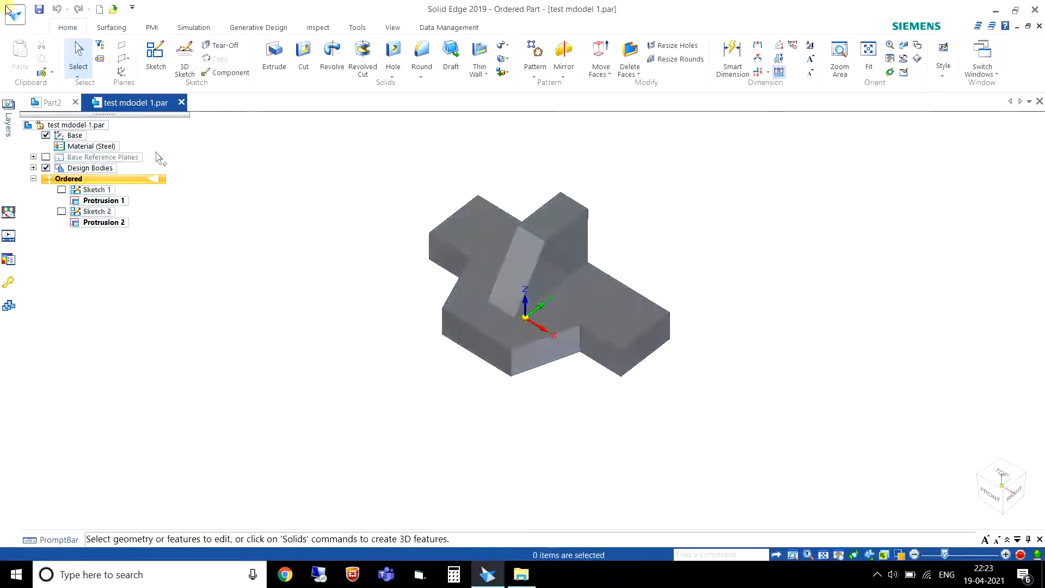
# - Show the base reference planes around the model and hide them again
pyautogui.click(46, 157)
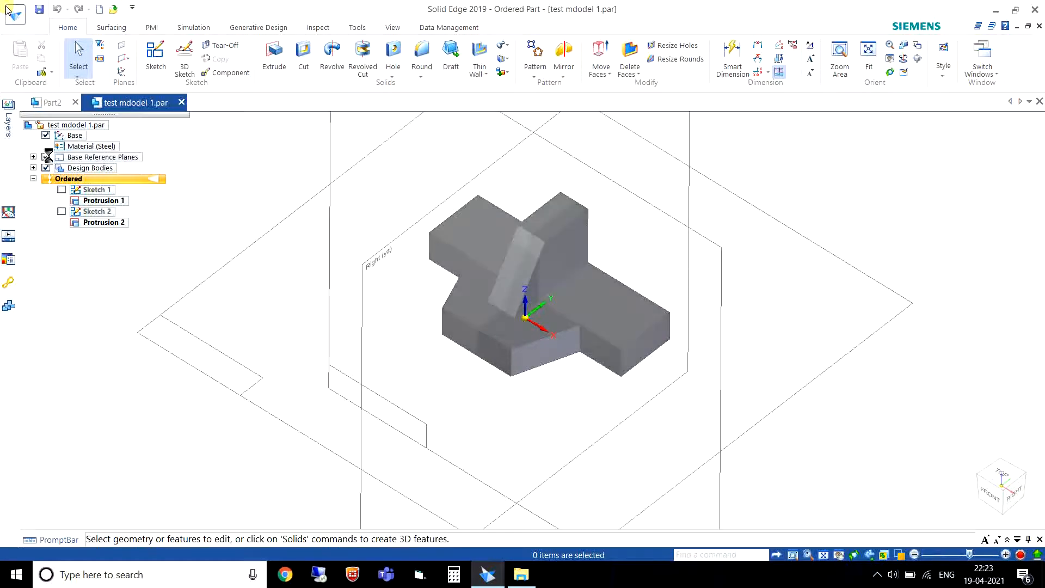
pyautogui.click(47, 156)
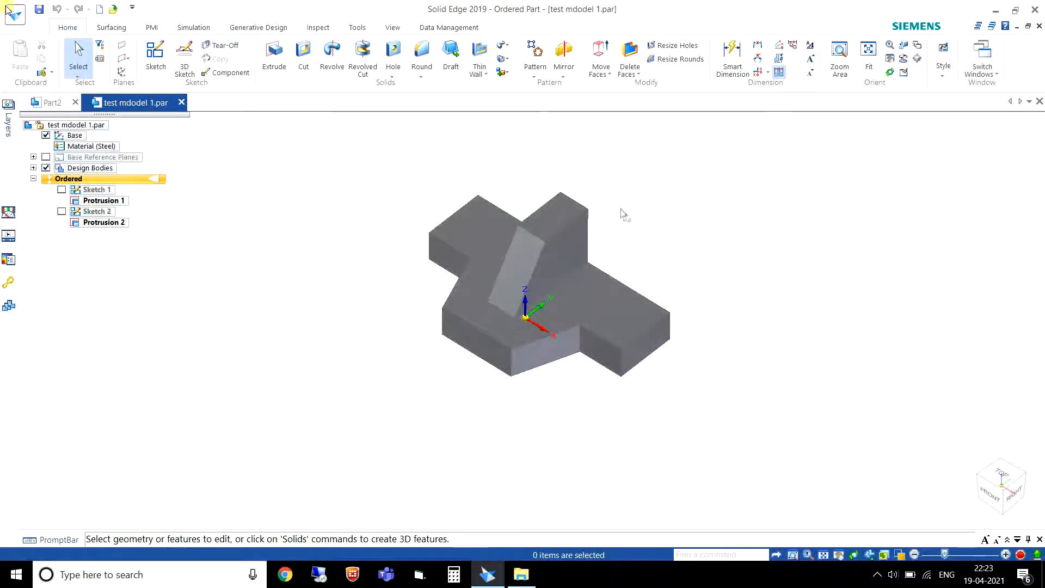
# - Show Sketch 1 on the model and briefly highlight the Protrusion 1 feature
pyautogui.click(62, 190)
pyautogui.click(90, 202)
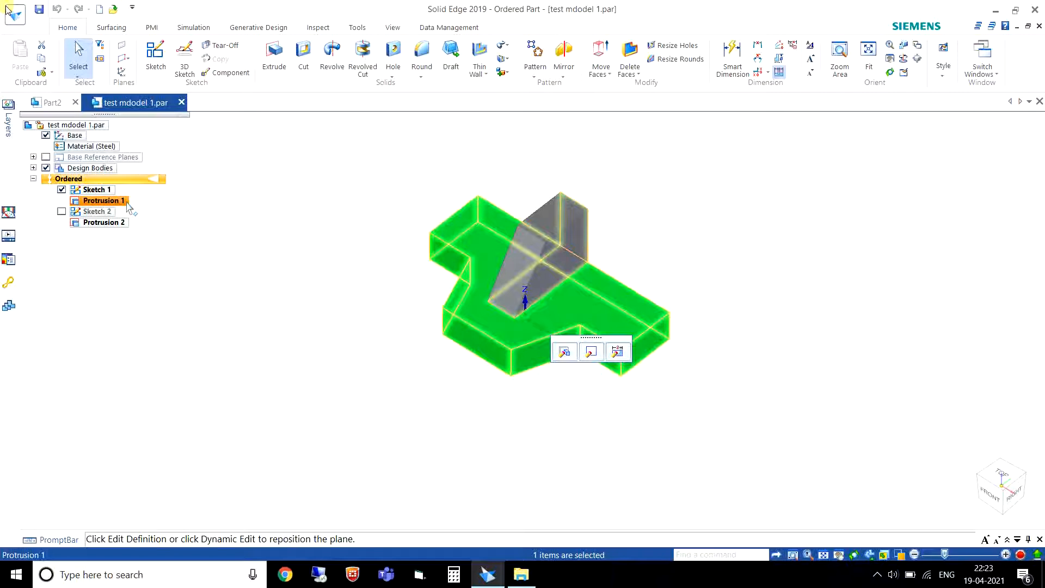
pyautogui.click(157, 261)
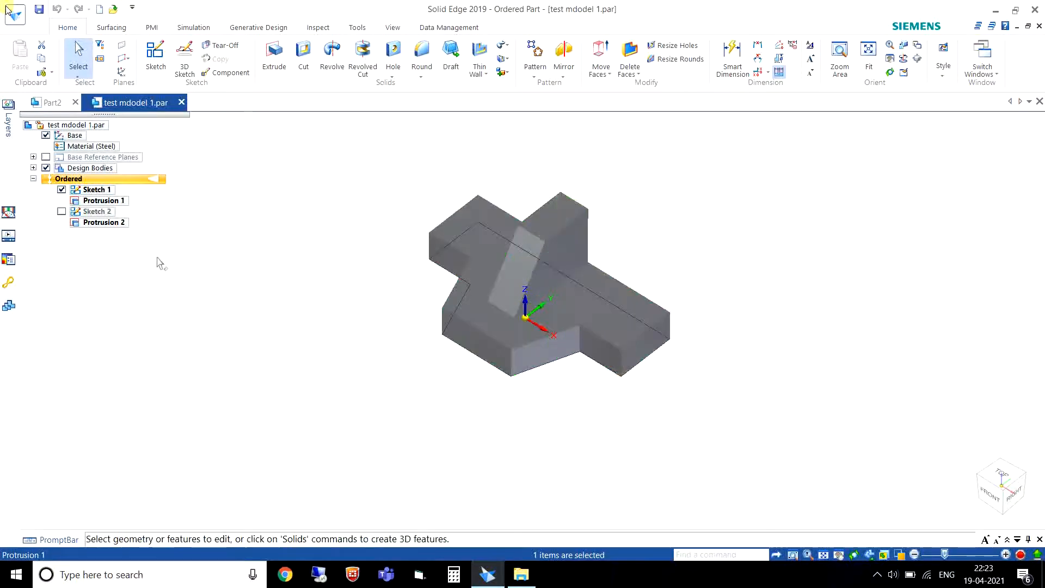
pyautogui.rightClick(102, 182)
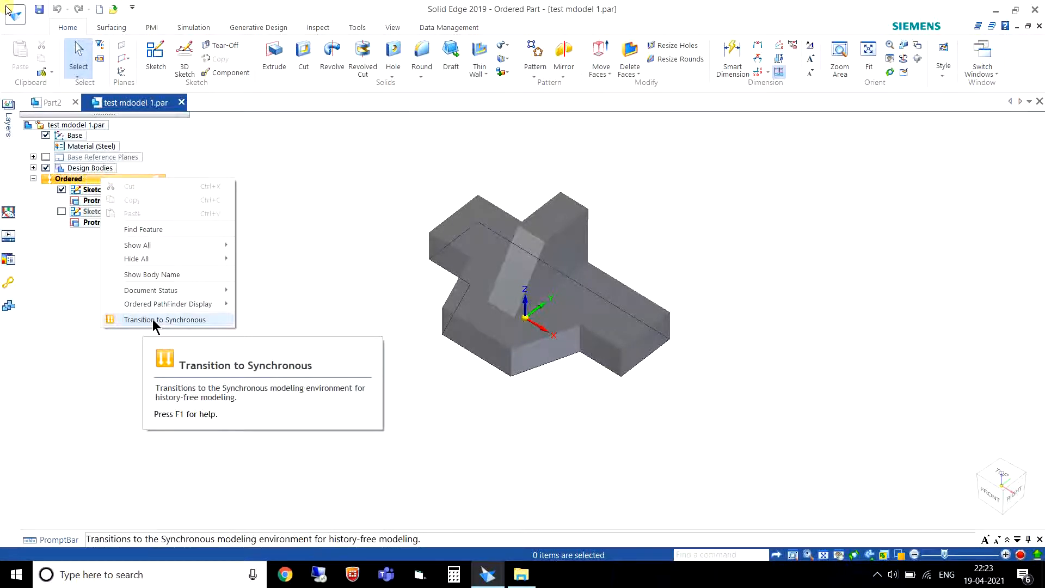
pyautogui.click(272, 253)
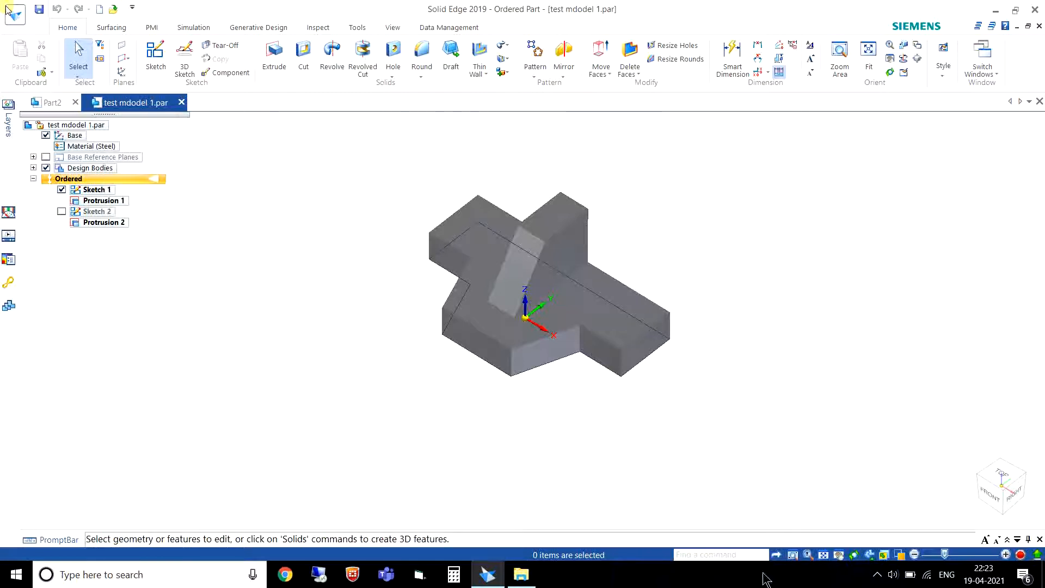
pyautogui.rightClick(265, 235)
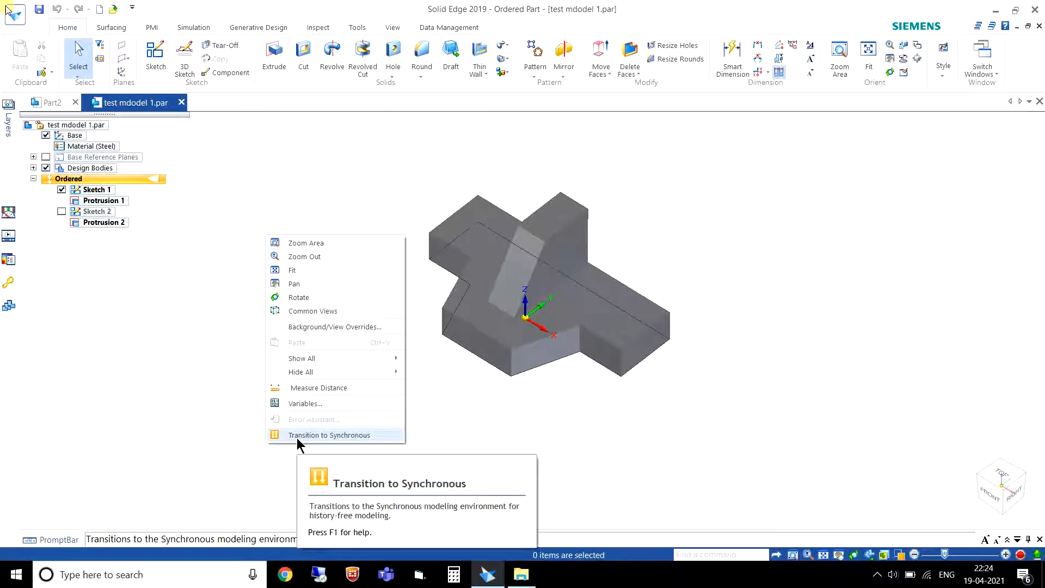
pyautogui.click(125, 309)
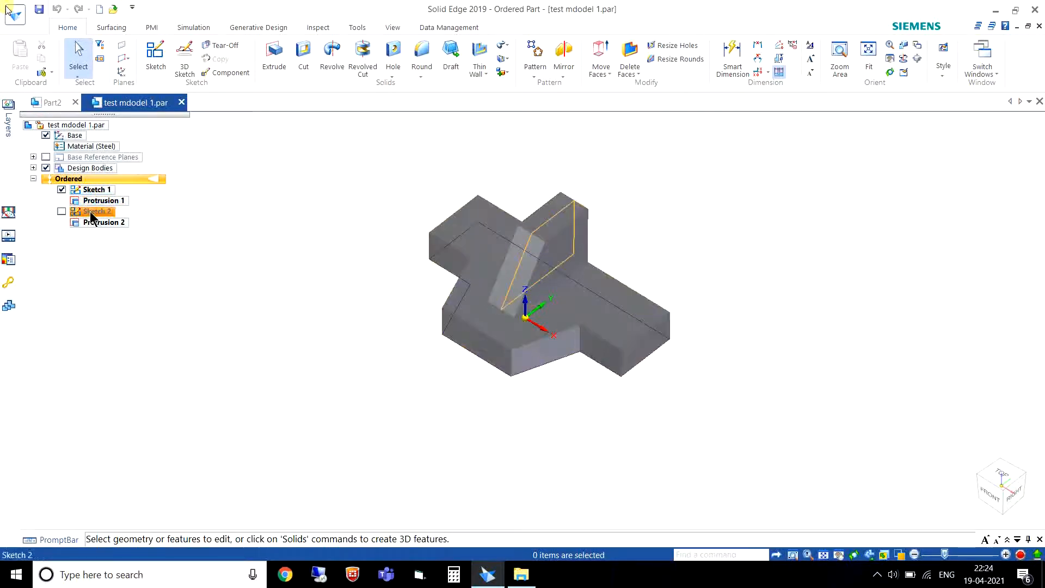
# - Show Sketch 2, the profile of the upright rib, on the model
pyautogui.click(61, 211)
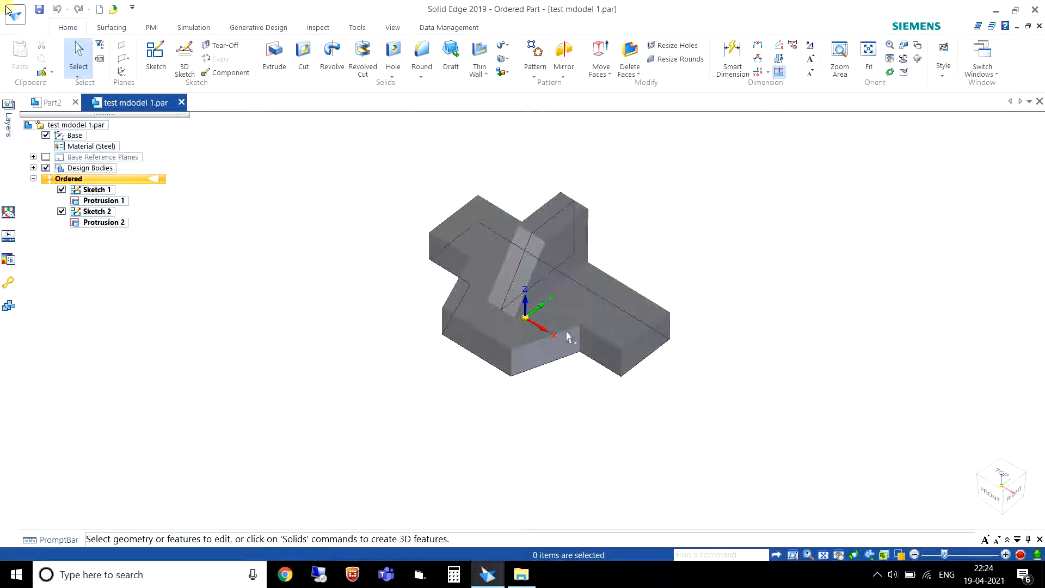
pyautogui.scroll(3, 560, 327)
pyautogui.scroll(-1, 524, 374)
pyautogui.scroll(-2, 524, 373)
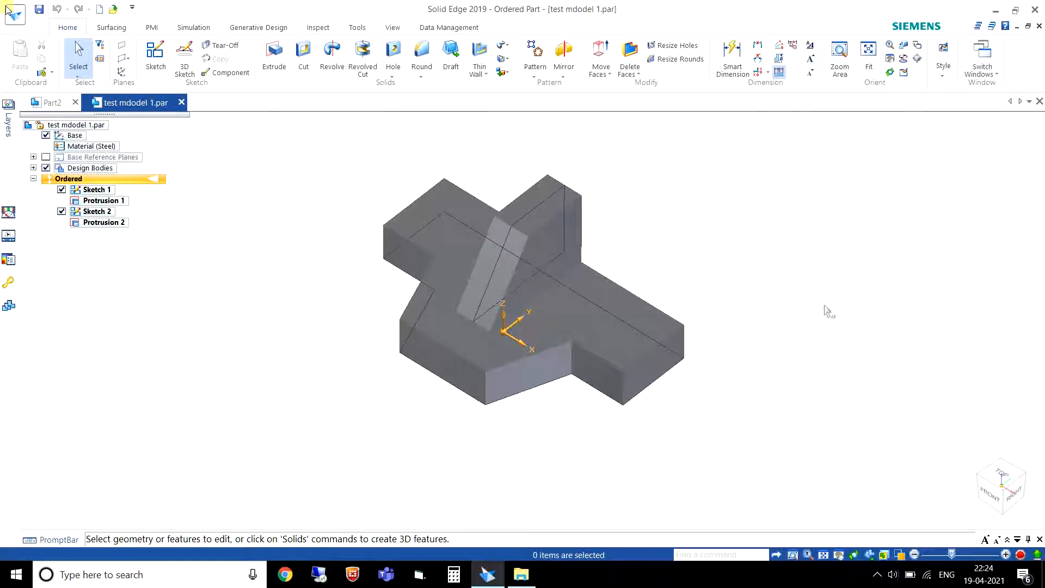
# - Inspect the model from the front and right views, and return it to the home view
pyautogui.moveTo(1017, 512)
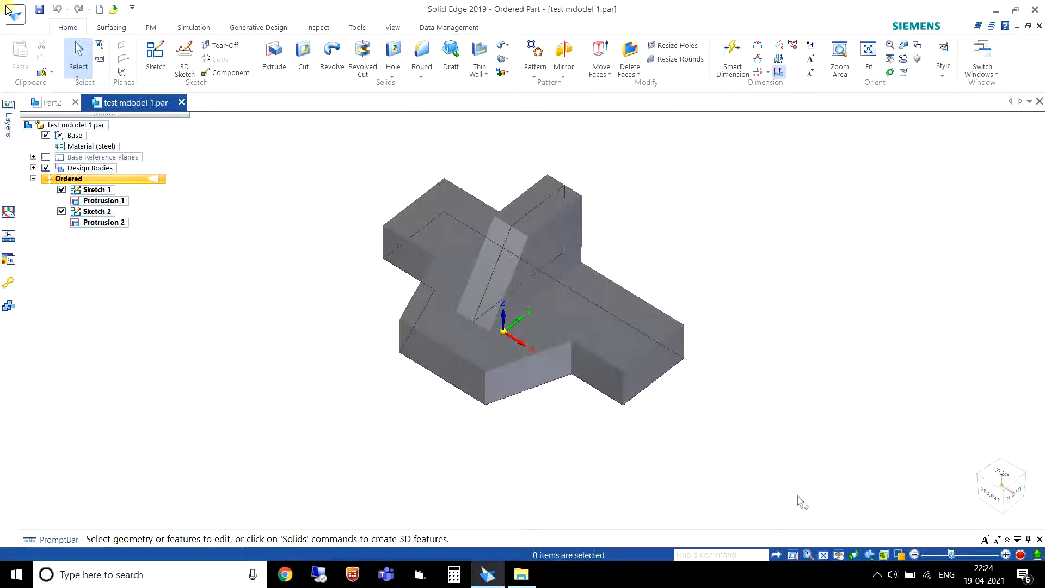
pyautogui.click(988, 497)
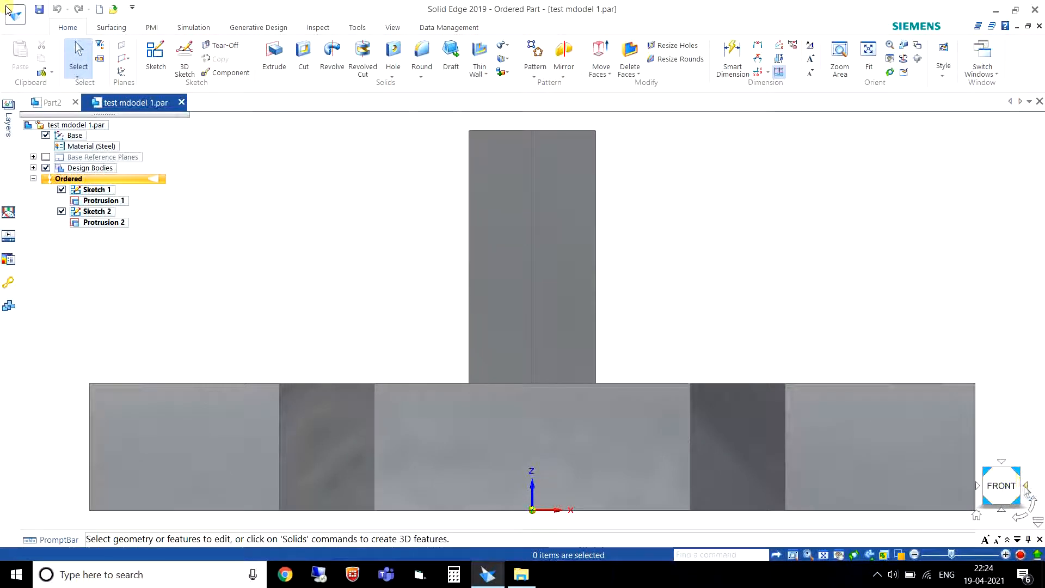
pyautogui.click(1026, 486)
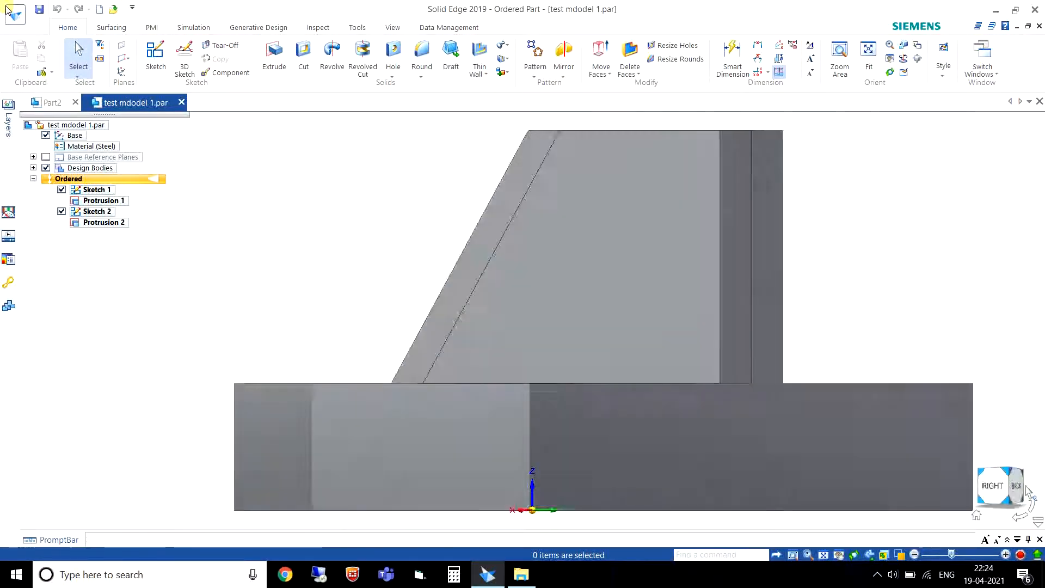
pyautogui.click(1026, 486)
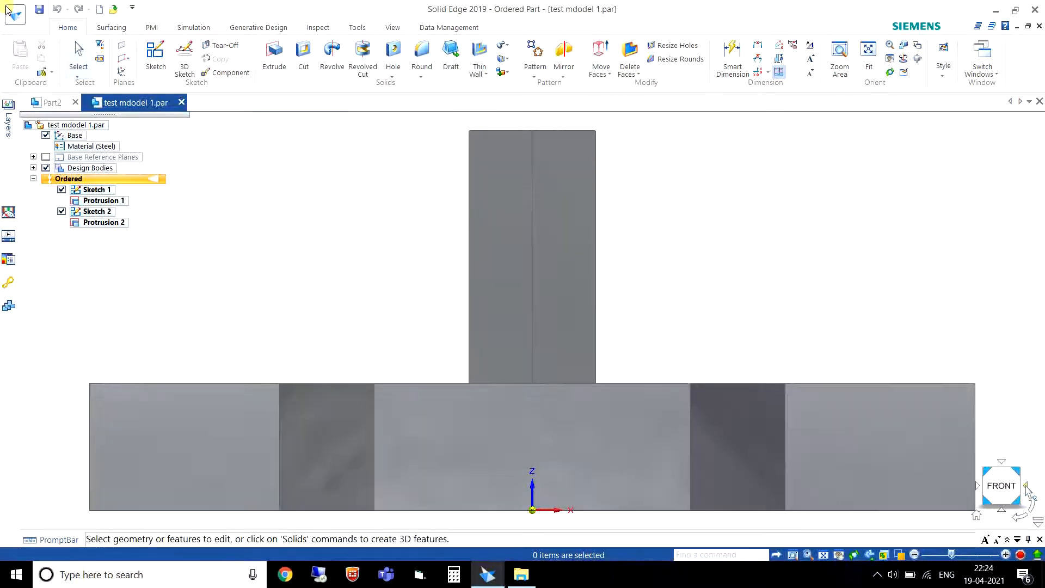
pyautogui.click(1027, 488)
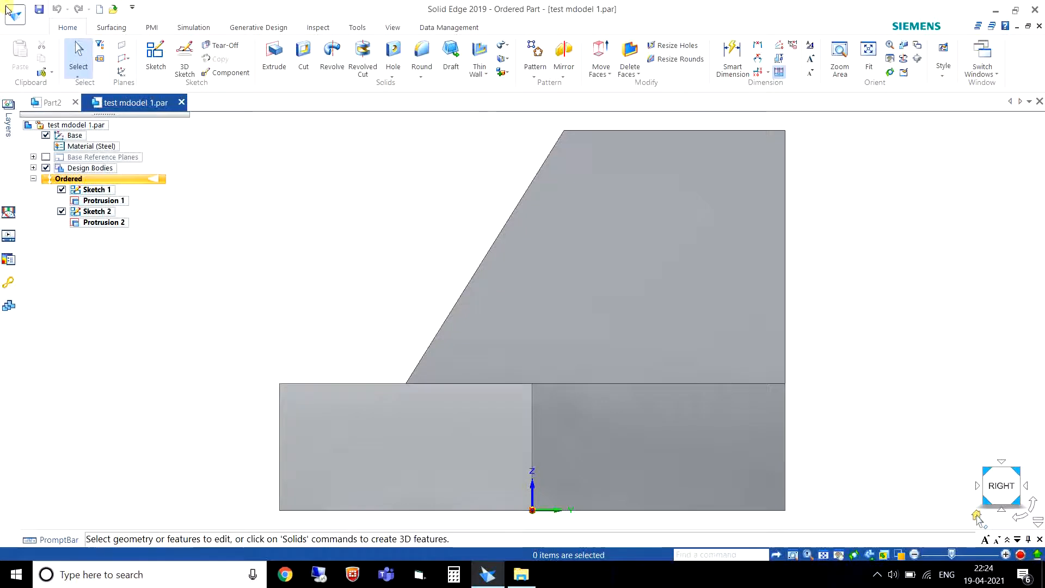
pyautogui.click(977, 516)
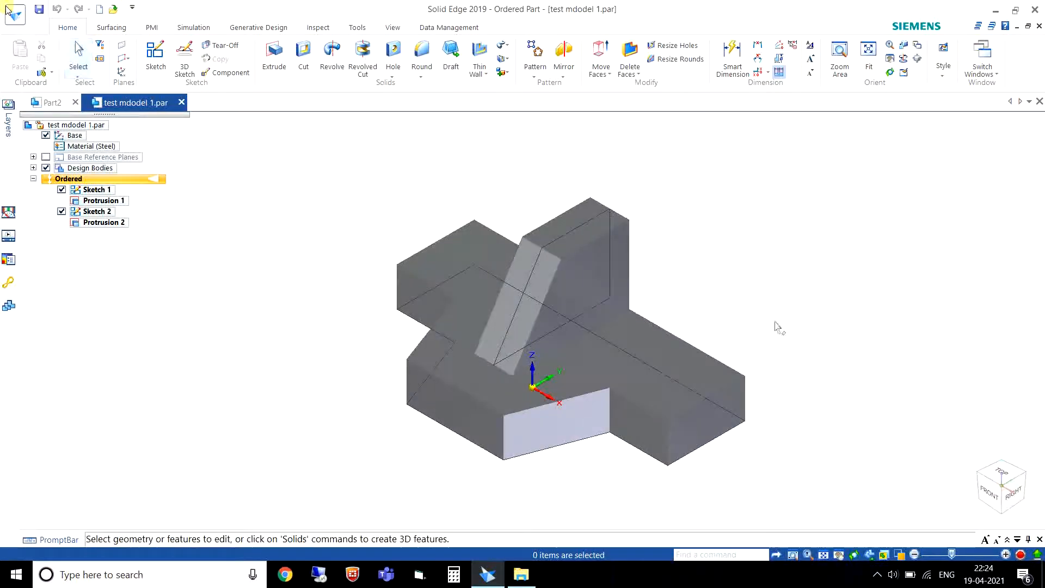
# - Inspect the model from the front, the corner isometric views and the top-right edge view, and return it to the home view
pyautogui.moveTo(1002, 487)
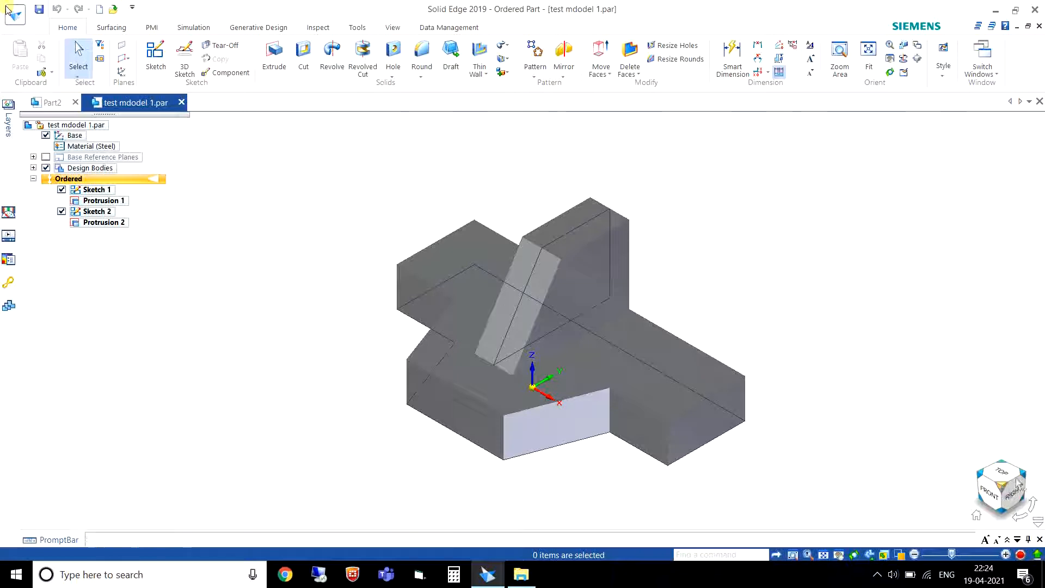
pyautogui.click(1008, 493)
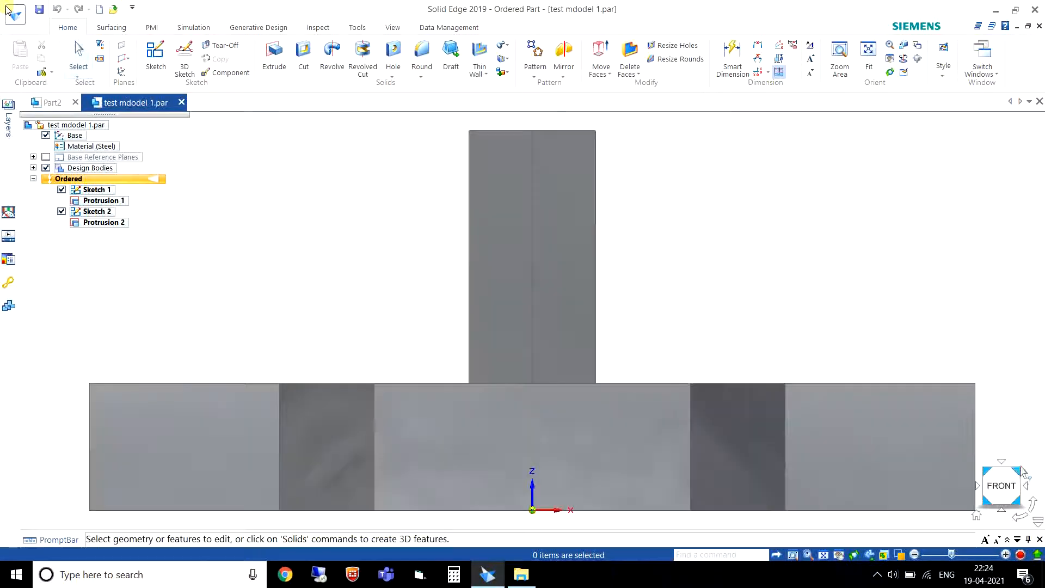
pyautogui.click(1021, 476)
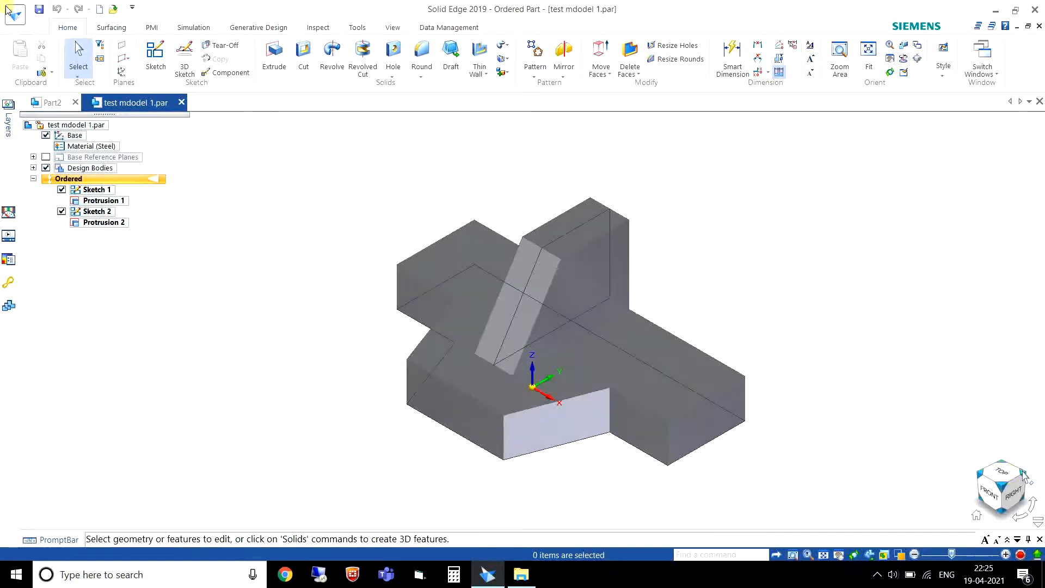
pyautogui.click(1022, 474)
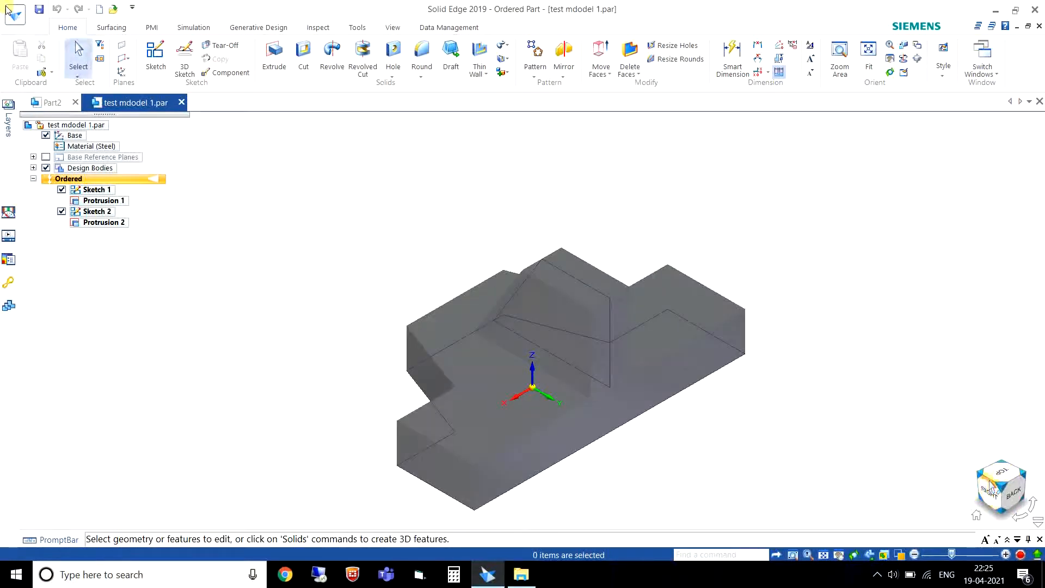
pyautogui.click(989, 485)
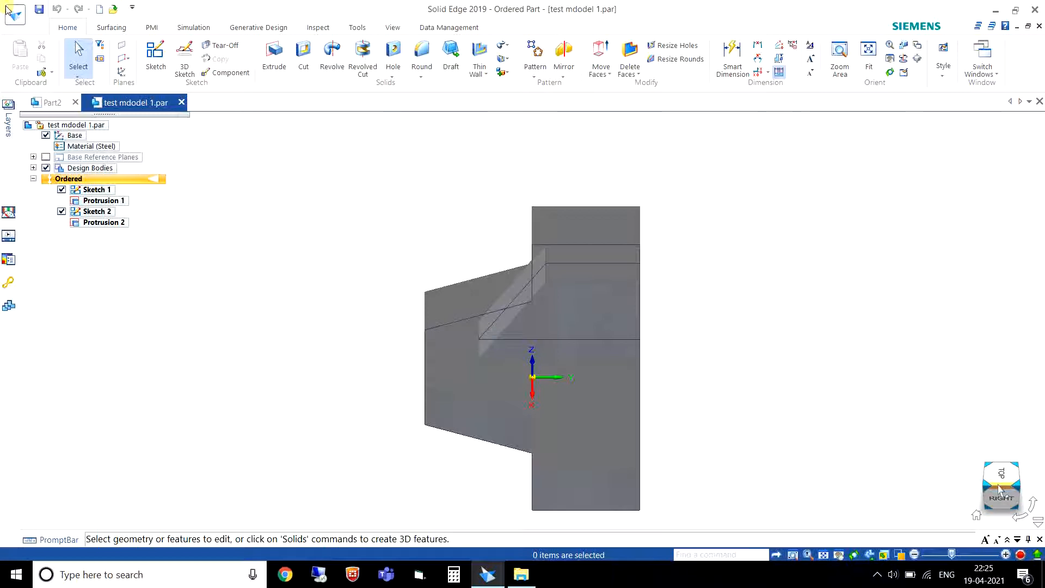
pyautogui.click(977, 515)
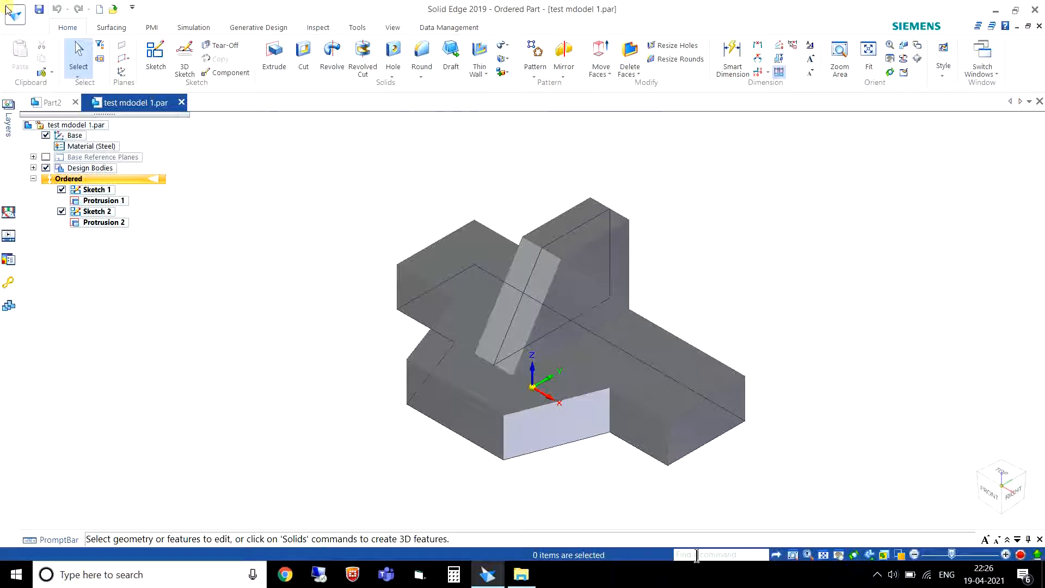
# - Search the available commands for "draft", close the results and return to the Home command set
pyautogui.write('draft')
pyautogui.press('Return')
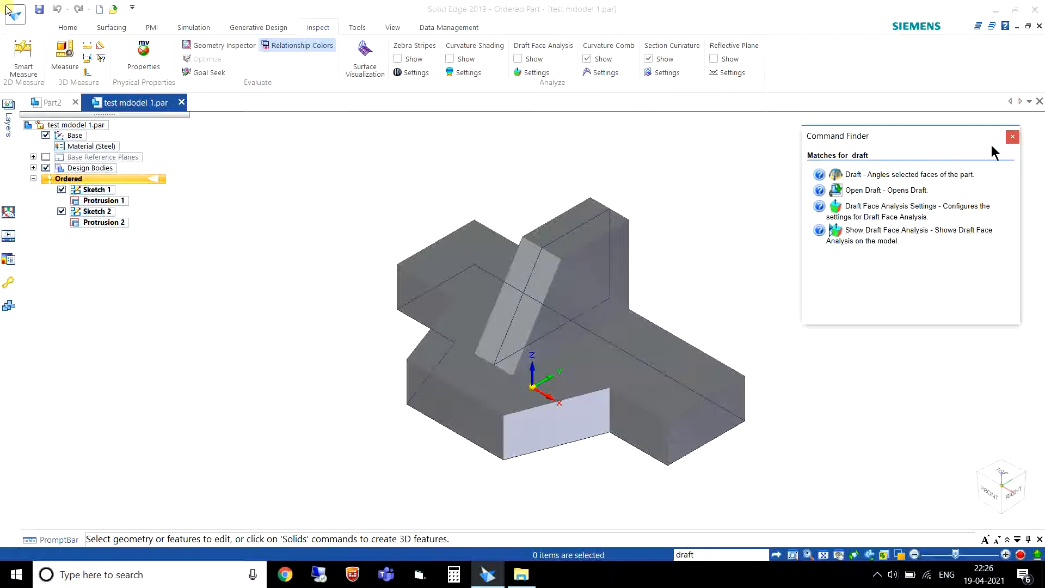
pyautogui.click(1013, 136)
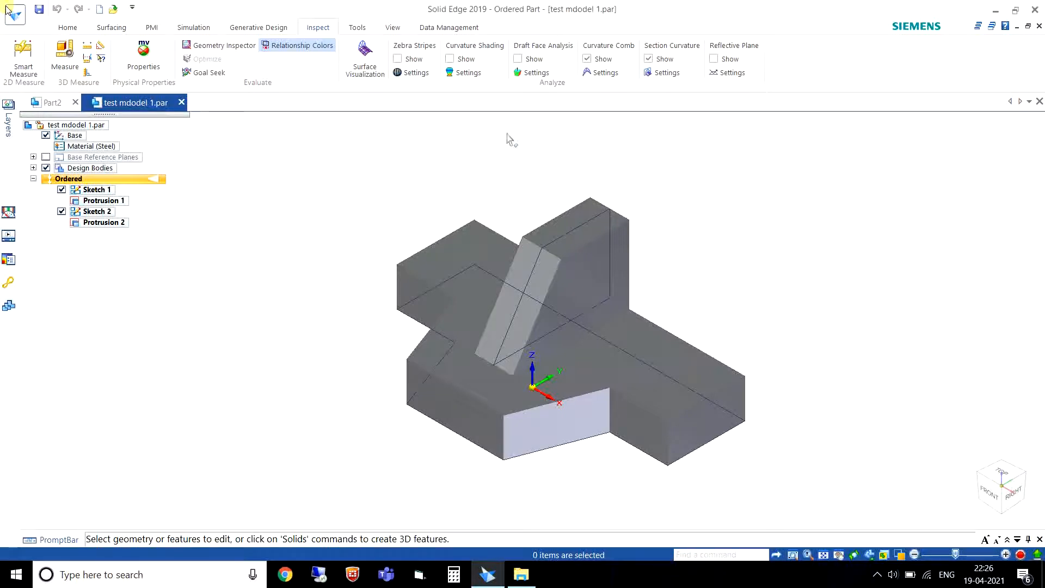
pyautogui.scroll(5, 473, 56)
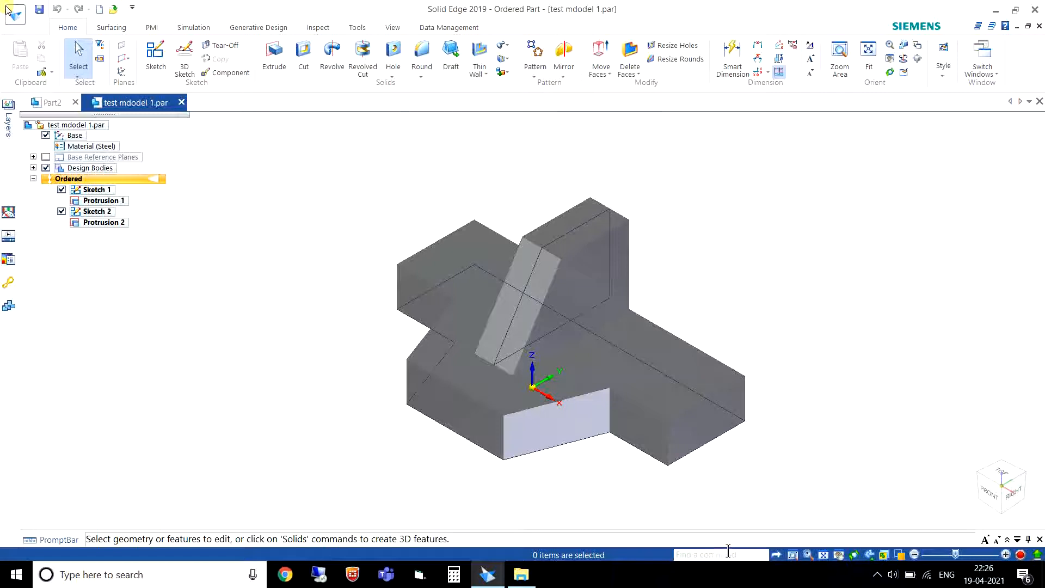
# - Enlarge the view with Zoom Area using a window around the whole model, and end the command
pyautogui.click(798, 557)
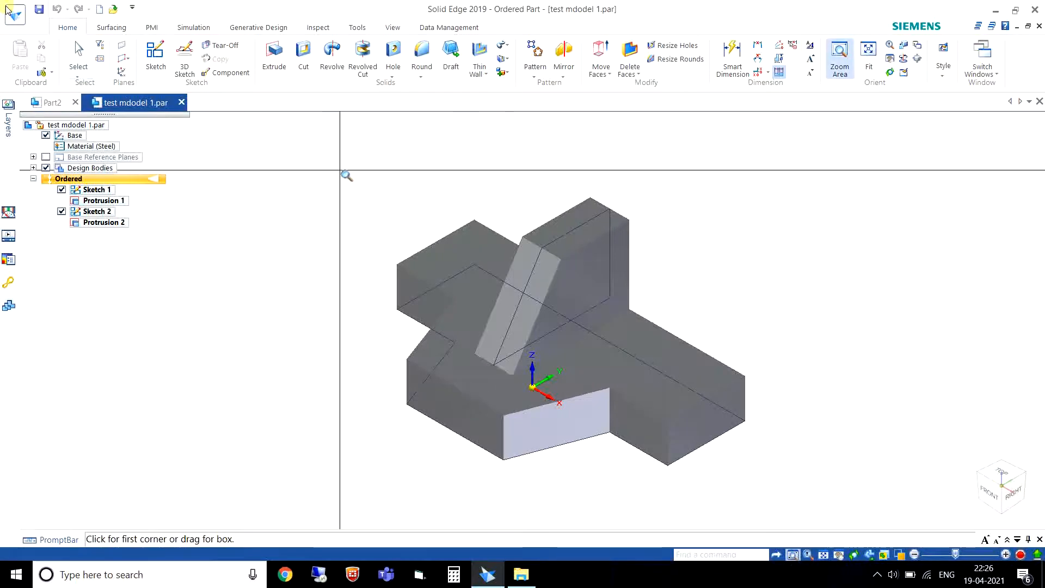
pyautogui.click(299, 169)
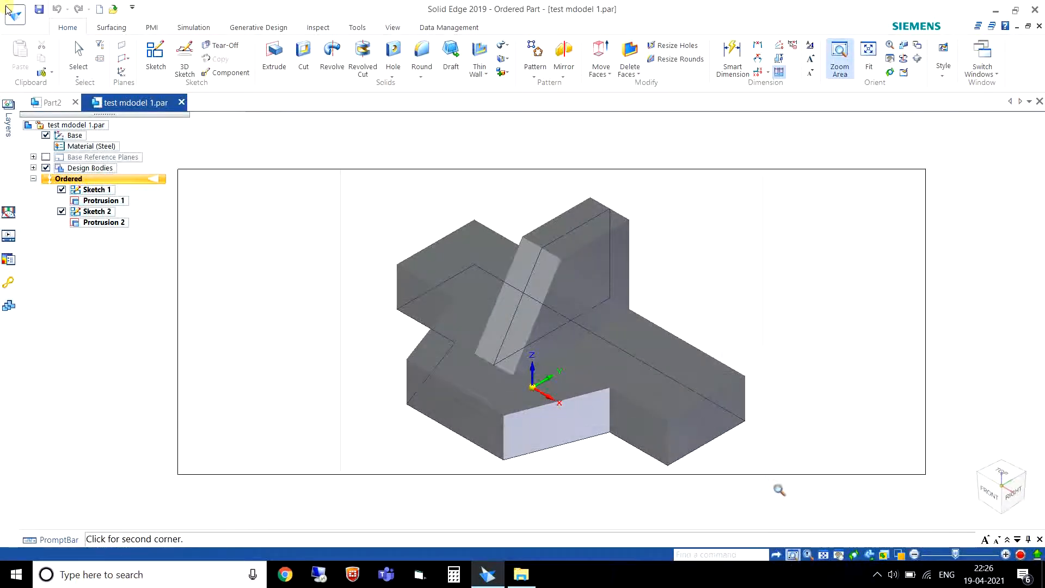
pyautogui.click(783, 494)
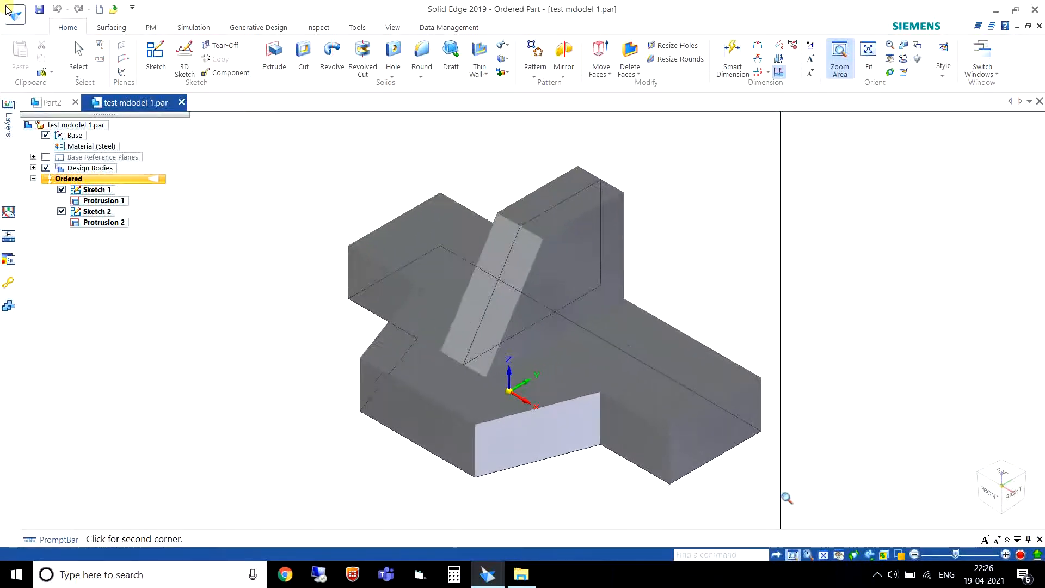
pyautogui.press('Escape')
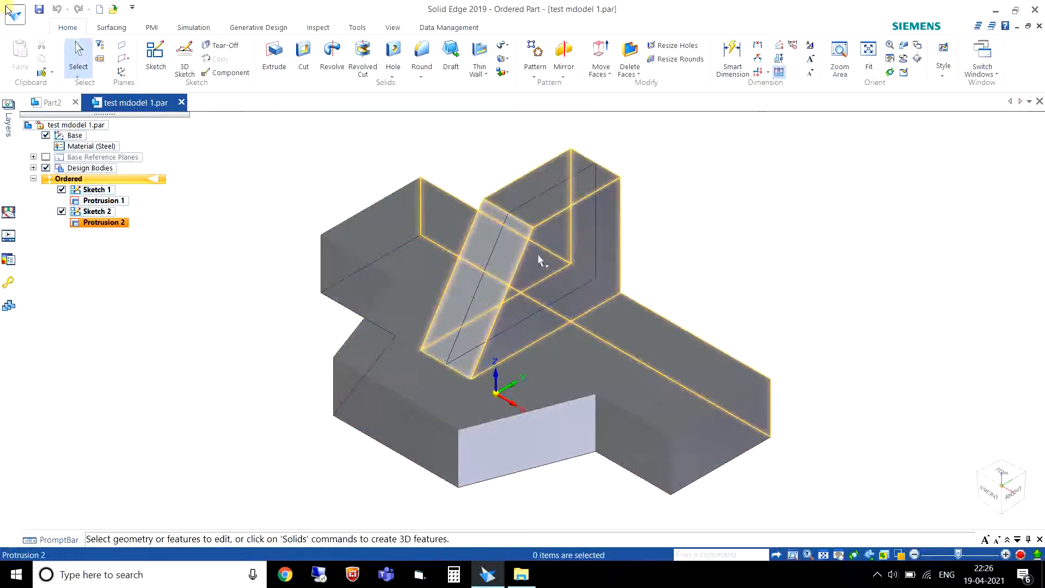
# - Zoom in and out on the model and fit the whole part in the view
pyautogui.scroll(-3, 540, 261)
pyautogui.scroll(8, 540, 262)
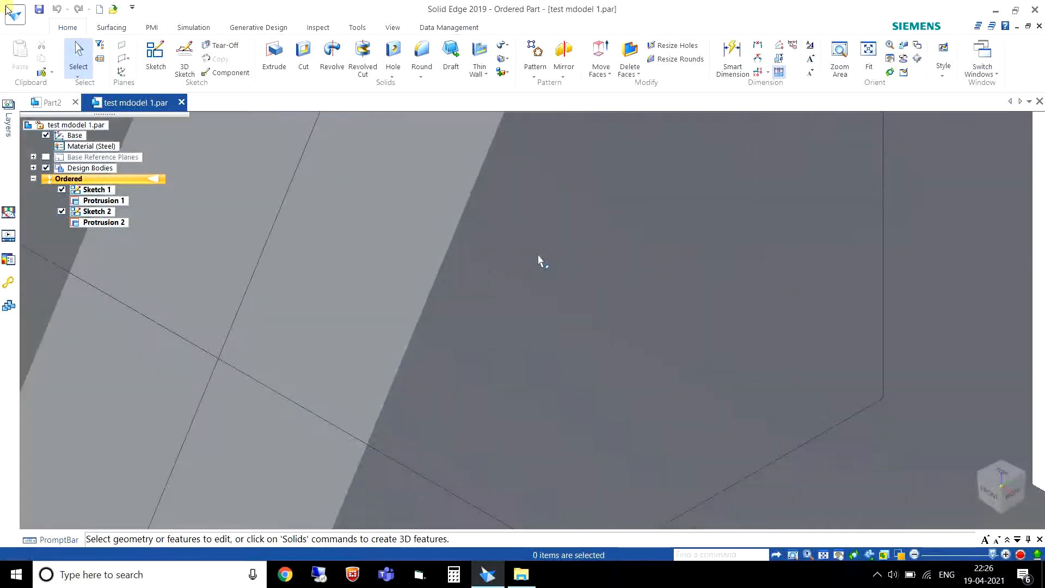
pyautogui.scroll(-8, 540, 261)
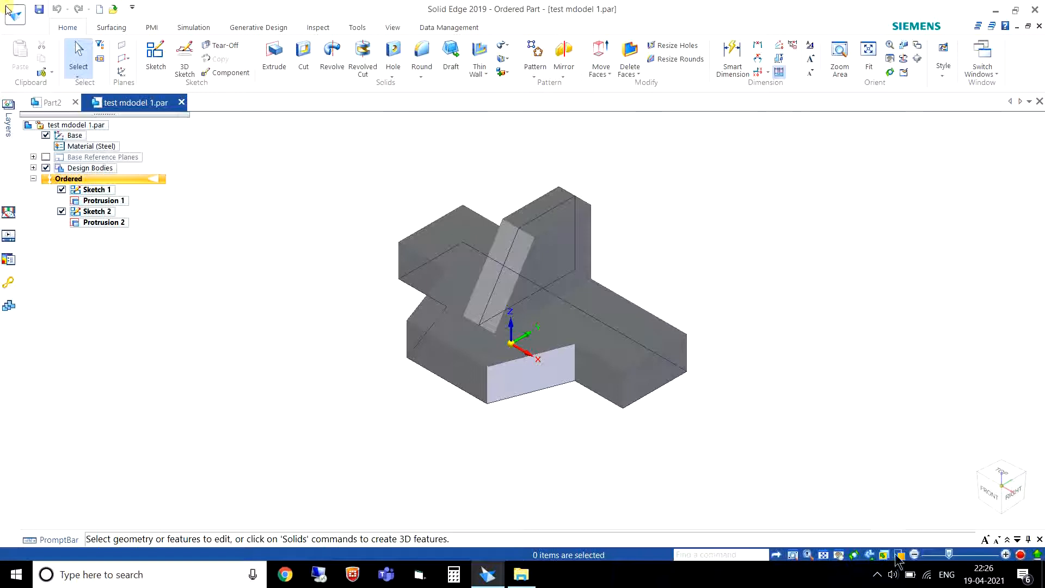
pyautogui.scroll(6, 556, 357)
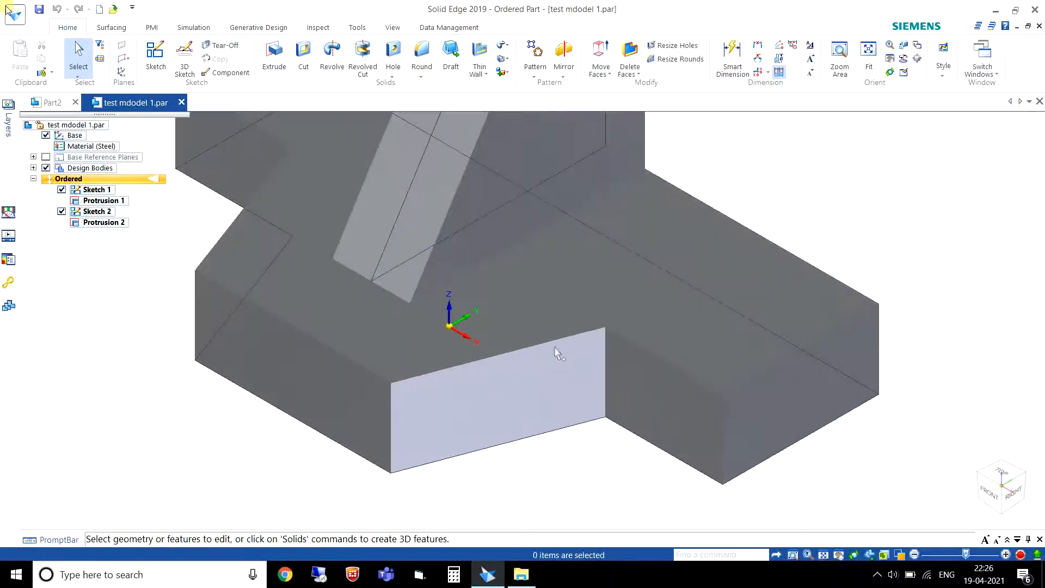
pyautogui.scroll(3, 554, 414)
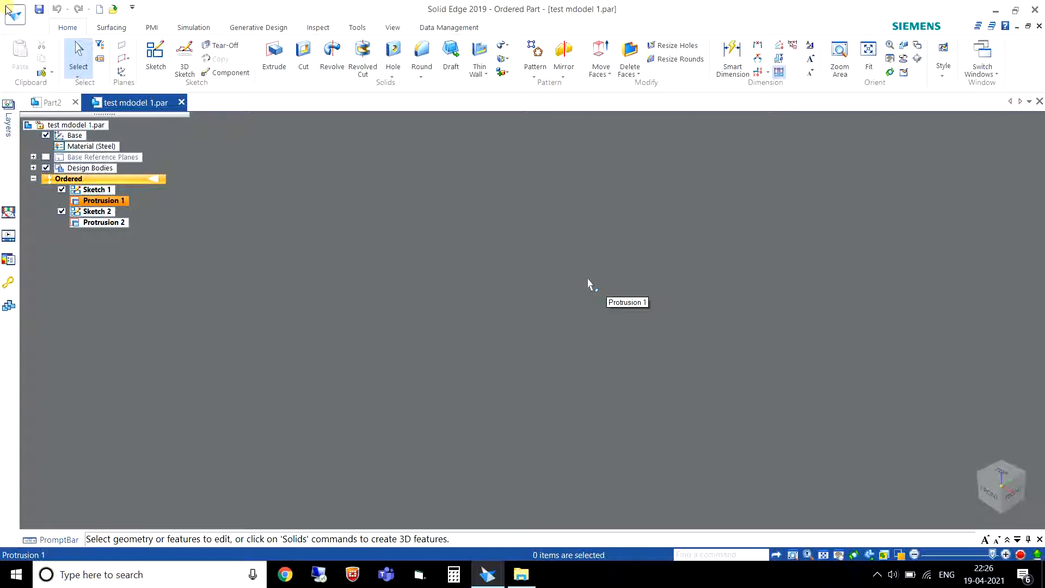
pyautogui.click(824, 556)
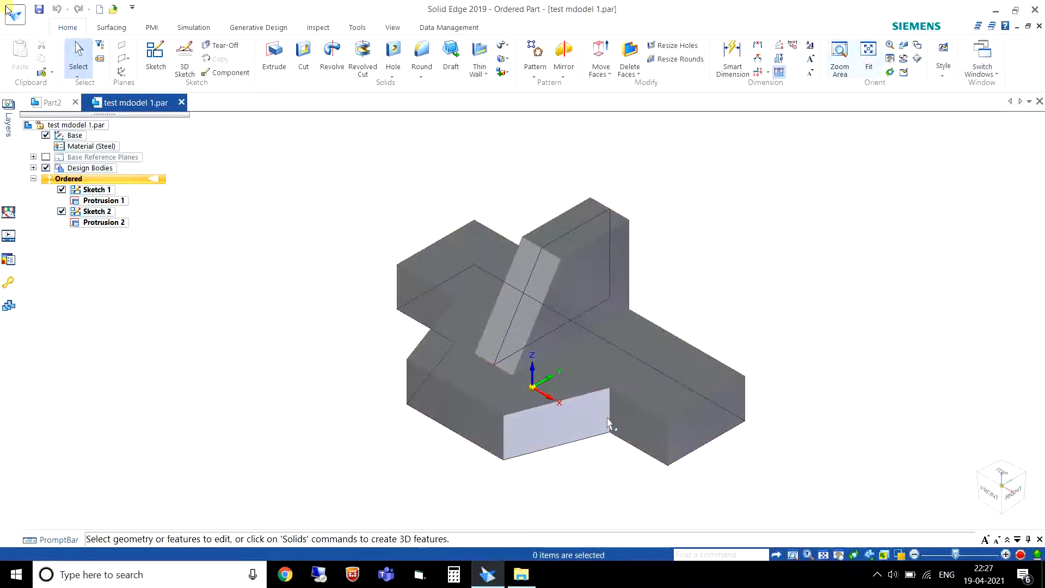
pyautogui.scroll(5, 602, 429)
pyautogui.scroll(4, 574, 353)
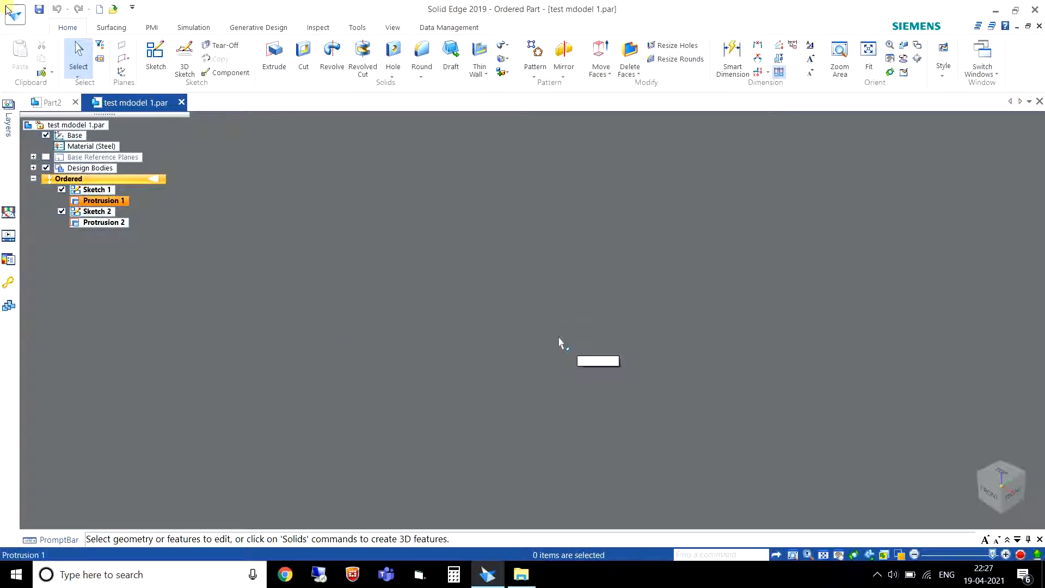
pyautogui.scroll(-5, 560, 336)
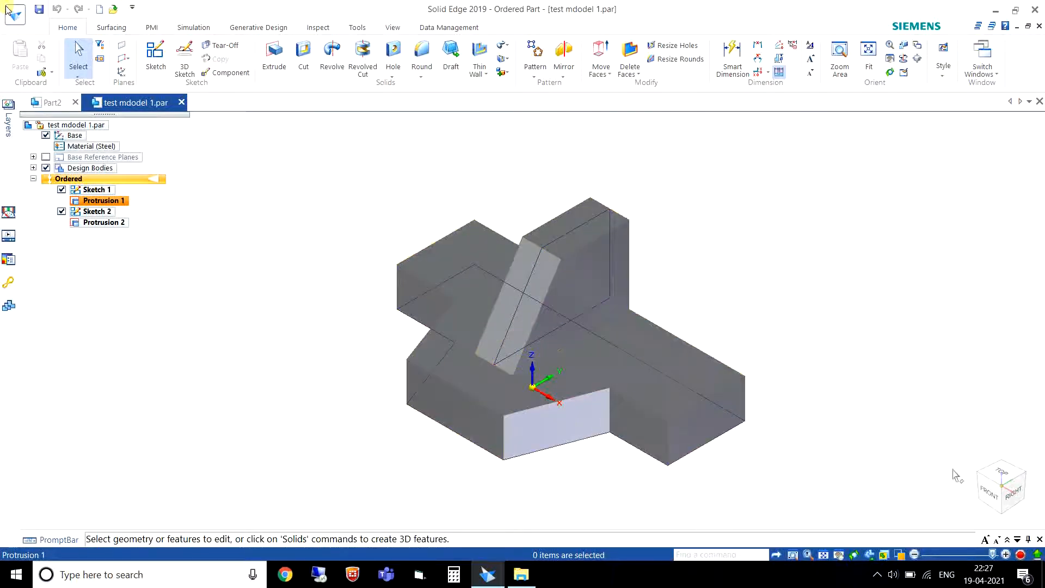
# - Shift the model slightly with the Pan tool and zoom out a little on it
pyautogui.click(838, 554)
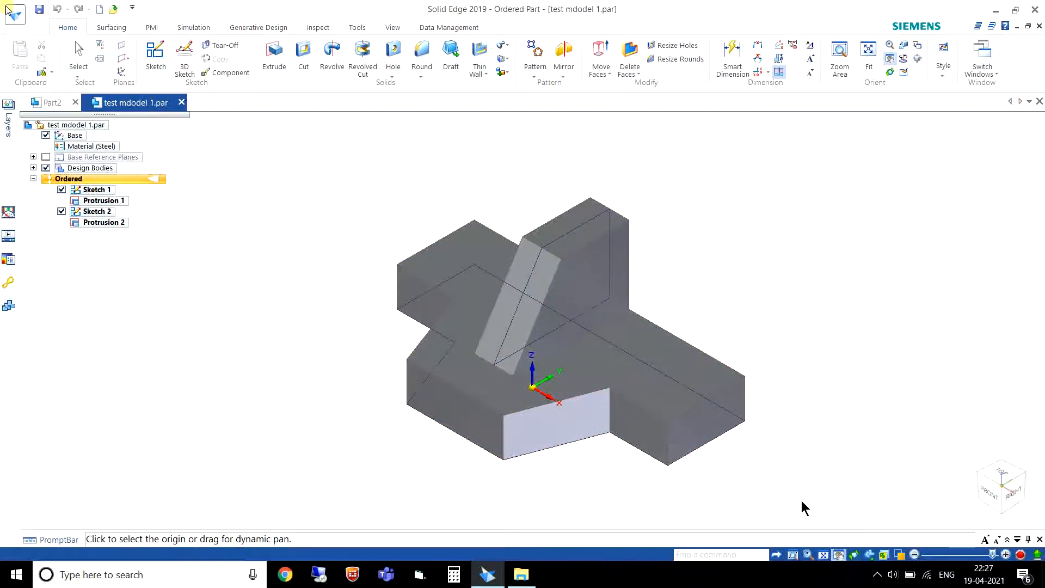
pyautogui.moveTo(728, 475)
pyautogui.mouseDown()
pyautogui.moveTo(541, 436)
pyautogui.moveTo(311, 464)
pyautogui.moveTo(767, 395)
pyautogui.moveTo(684, 482)
pyautogui.moveTo(570, 439)
pyautogui.moveTo(791, 423)
pyautogui.moveTo(823, 486)
pyautogui.moveTo(712, 483)
pyautogui.mouseUp()
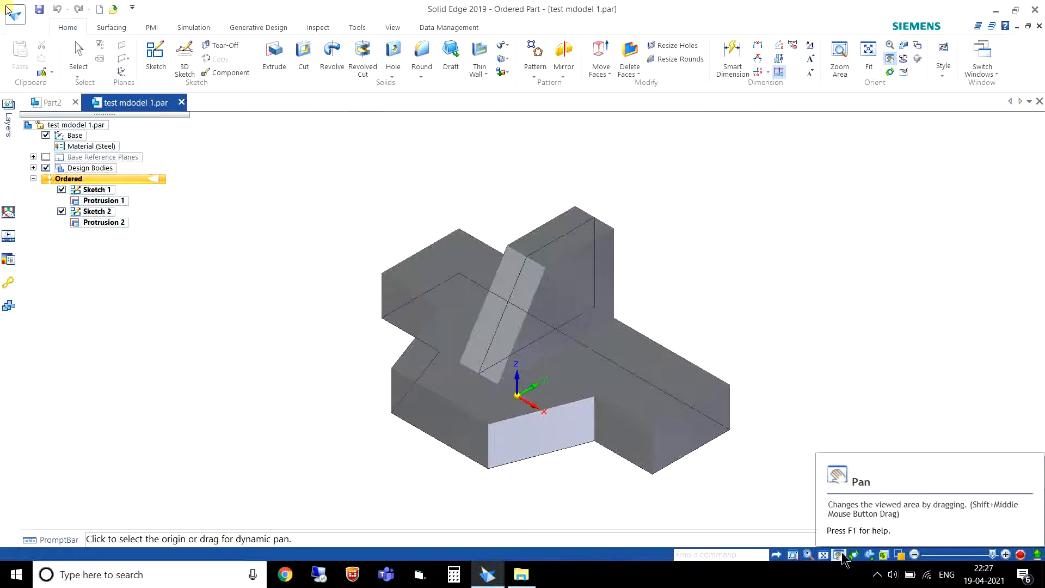
pyautogui.press('Escape')
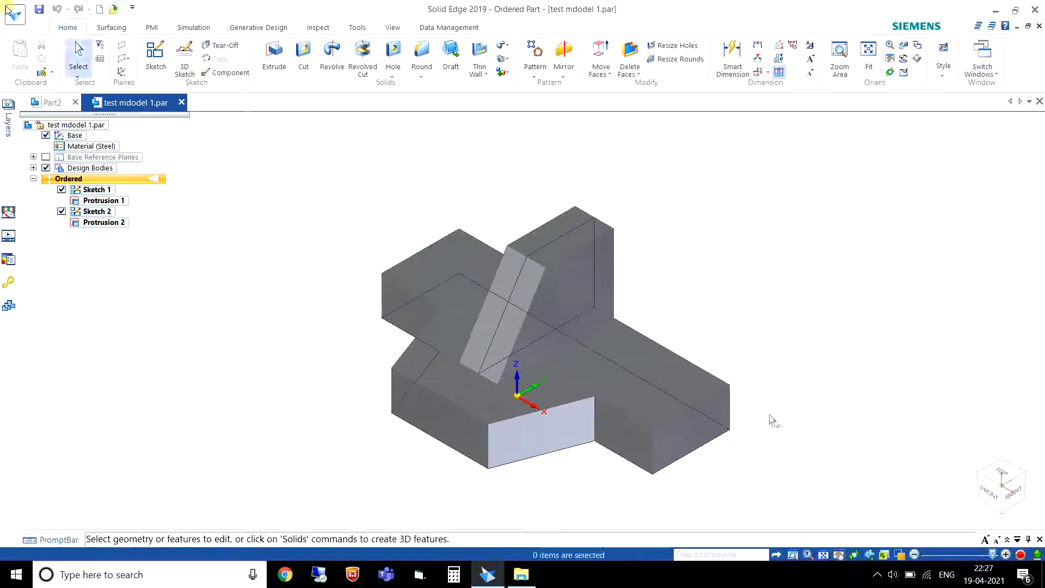
pyautogui.scroll(-1, 765, 414)
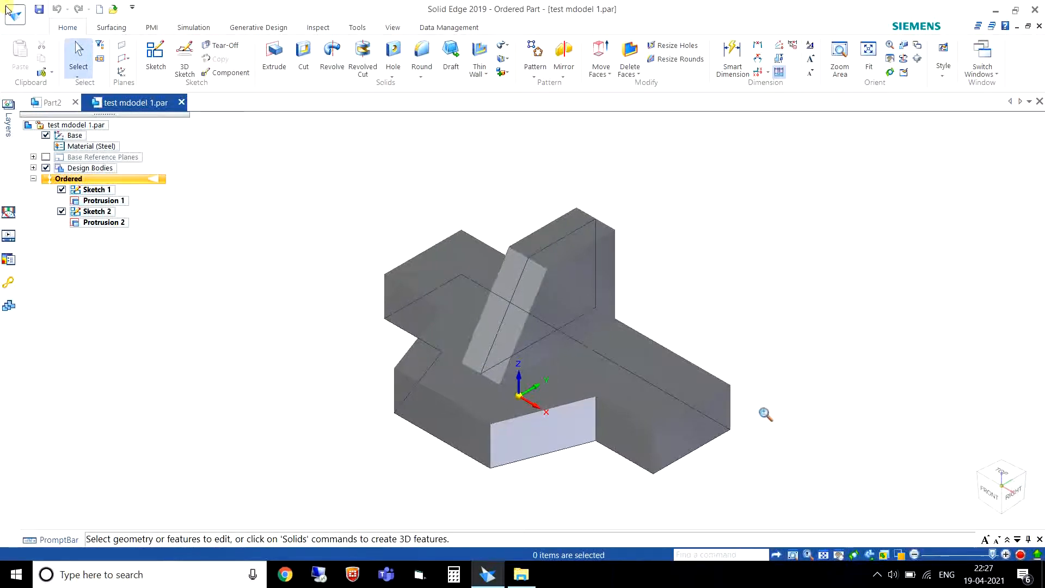
pyautogui.scroll(-2, 800, 391)
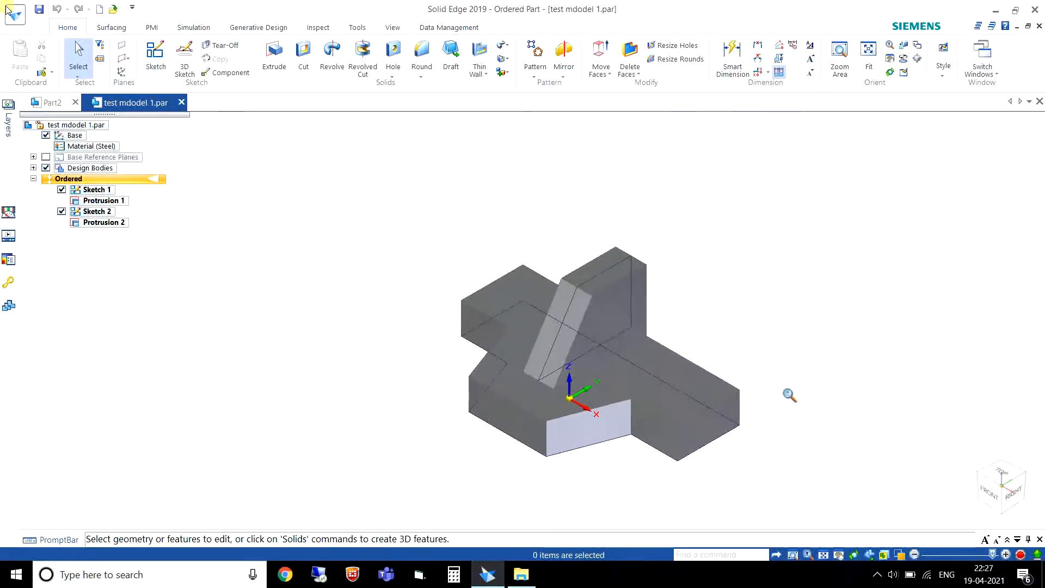
pyautogui.scroll(1, 790, 395)
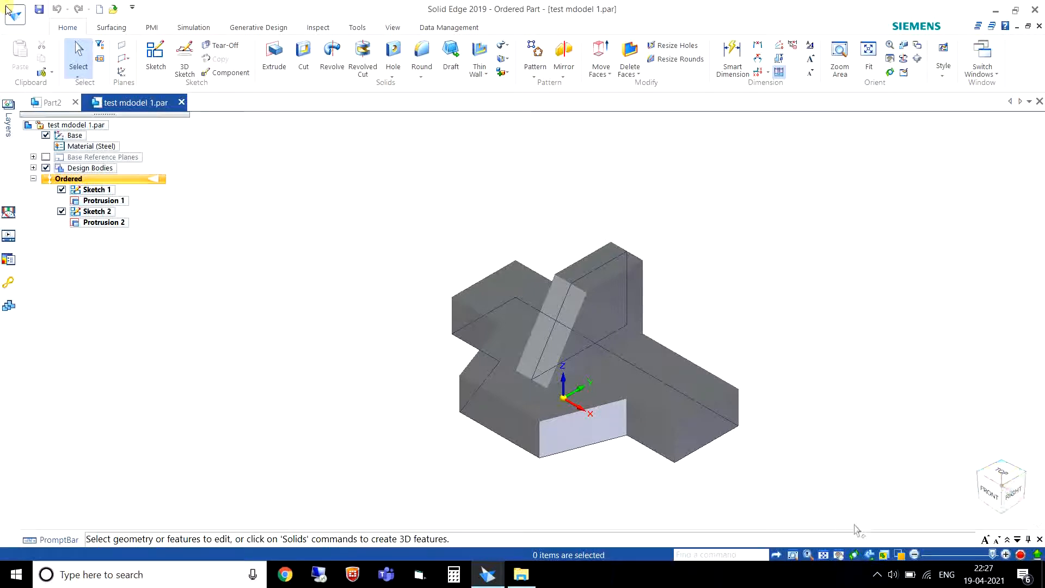
# - Tilt the model slightly with the Rotate tool and end the command
pyautogui.click(855, 555)
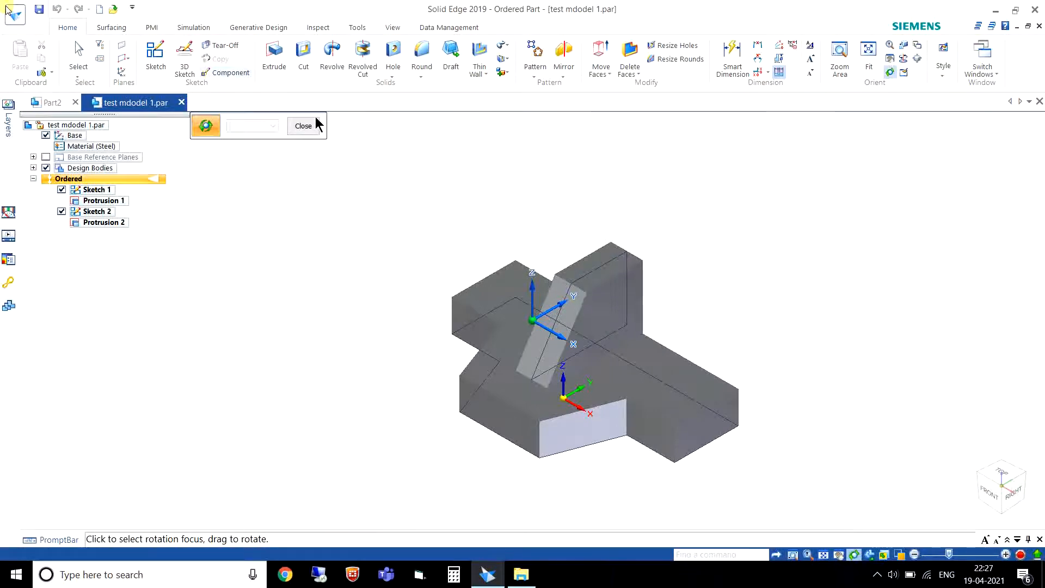
pyautogui.moveTo(755, 309); pyautogui.dragTo(741, 425)
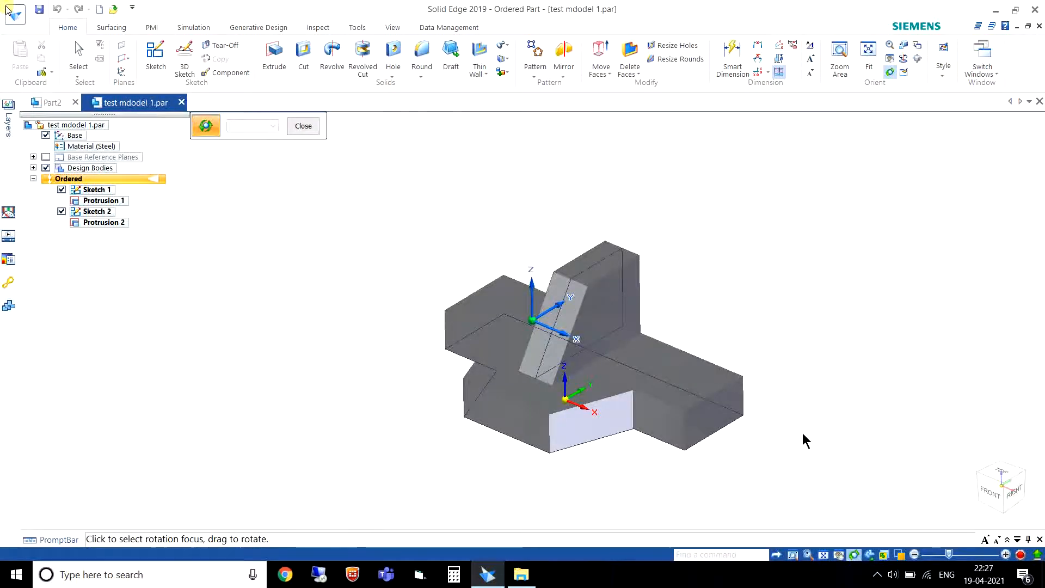
pyautogui.press('Escape')
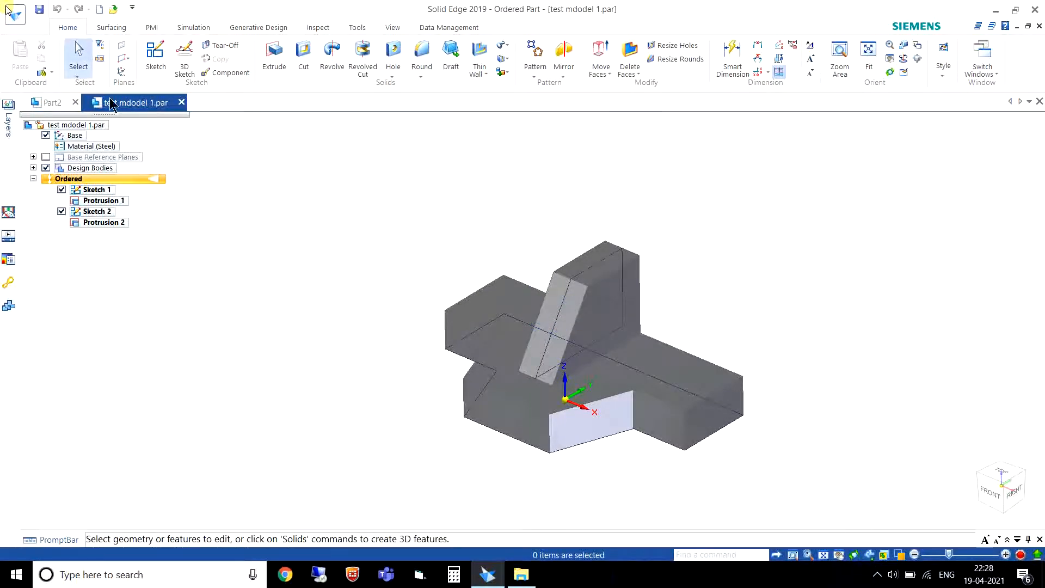
# - Start a sketch on the upright rib's right side face and draw a rectangle inside the face outline
pyautogui.click(156, 52)
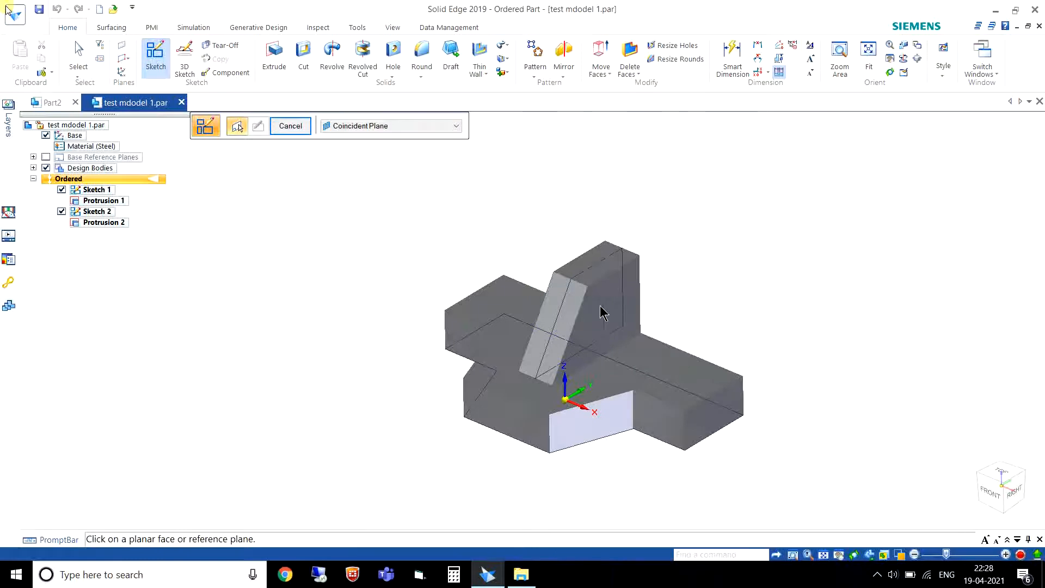
pyautogui.click(620, 305)
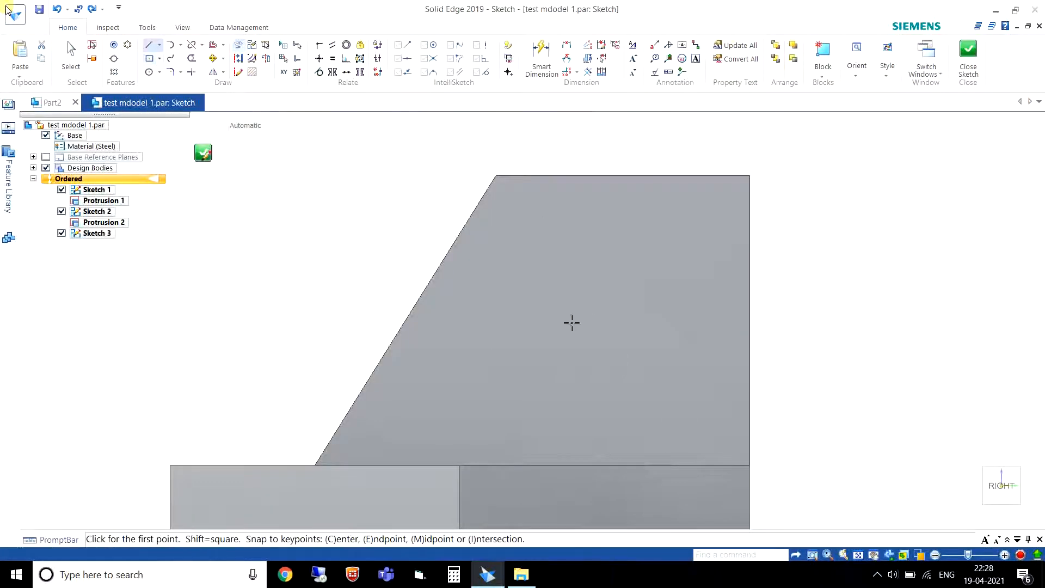
pyautogui.press('r')
pyautogui.click(506, 225)
pyautogui.click(681, 380)
pyautogui.press('Escape')
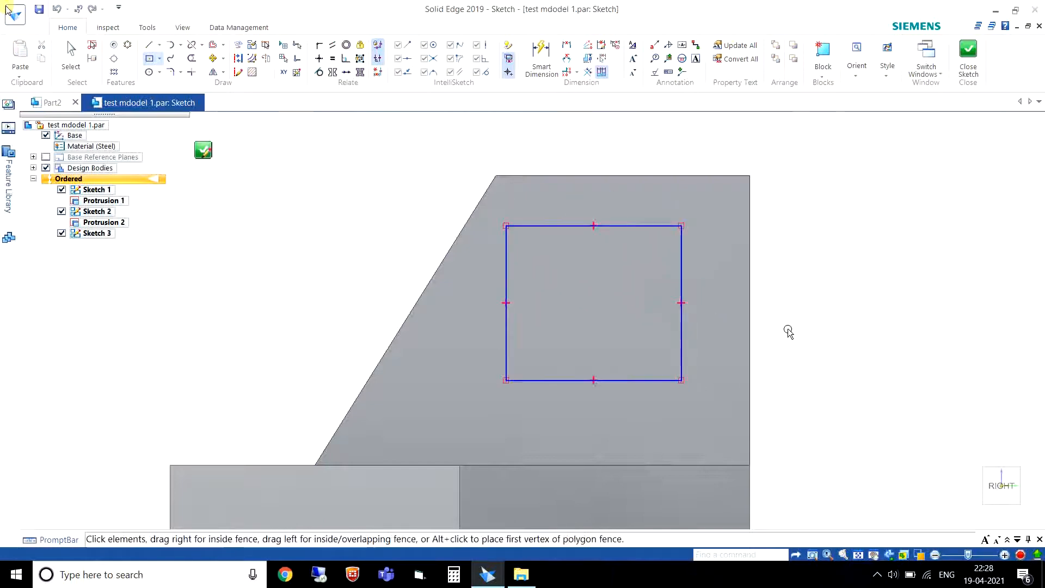
# - Orbit away from the sketch plane and restore the view square to the sketch with Sketch View
pyautogui.scroll(-3, 789, 331)
pyautogui.moveTo(797, 329)
pyautogui.mouseDown(button='middle')
pyautogui.moveTo(598, 376)
pyautogui.moveTo(636, 384)
pyautogui.moveTo(589, 348)
pyautogui.mouseUp(button='middle')
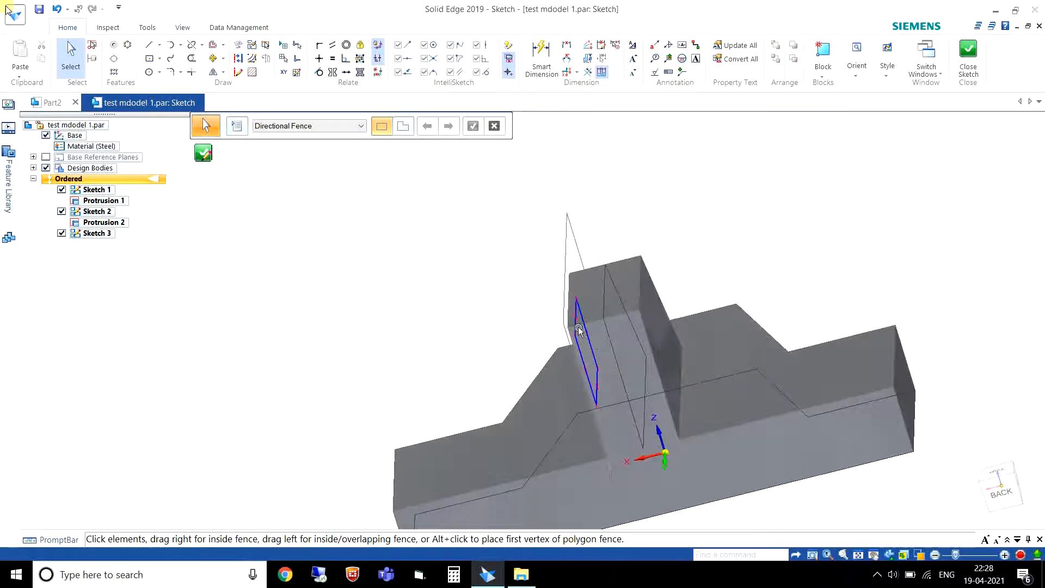
pyautogui.click(891, 555)
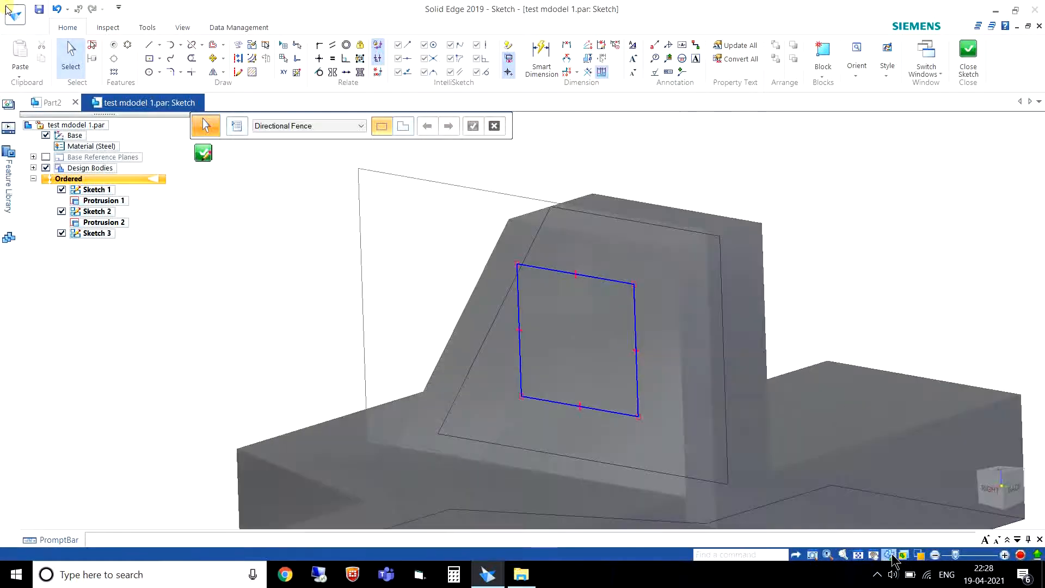
pyautogui.scroll(-7, 513, 295)
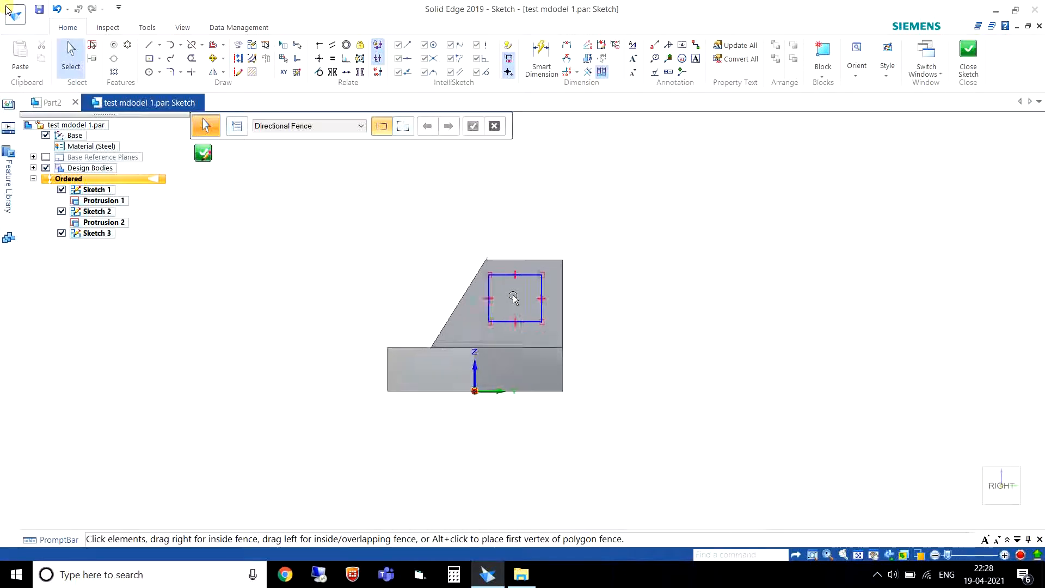
# - Orbit away from the sketch plane, restore the view square to the sketch, and close the sketch
pyautogui.moveTo(495, 318); pyautogui.dragTo(672, 381, button='middle')
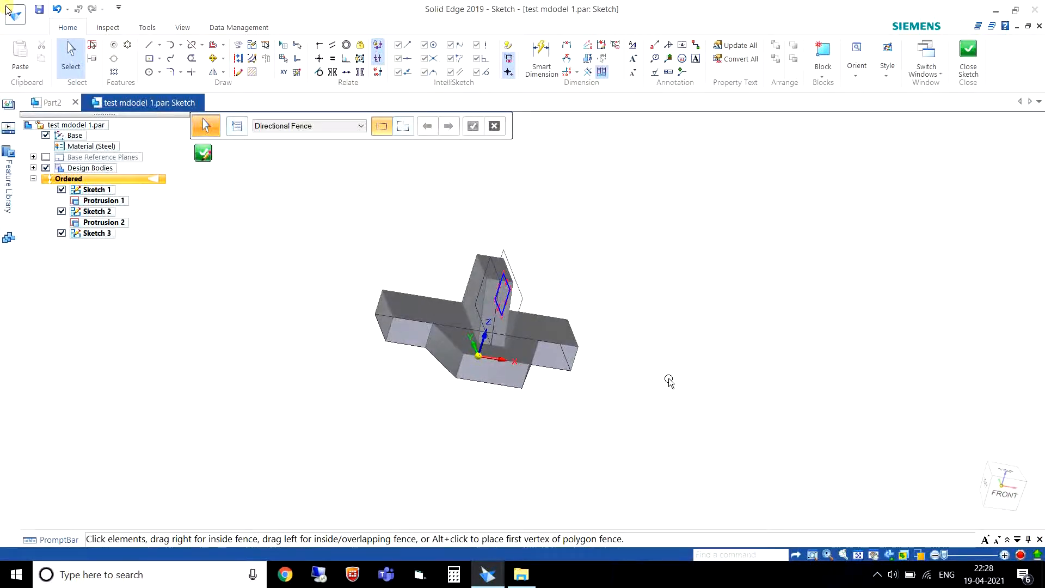
pyautogui.hotkey('ctrl', 'h')
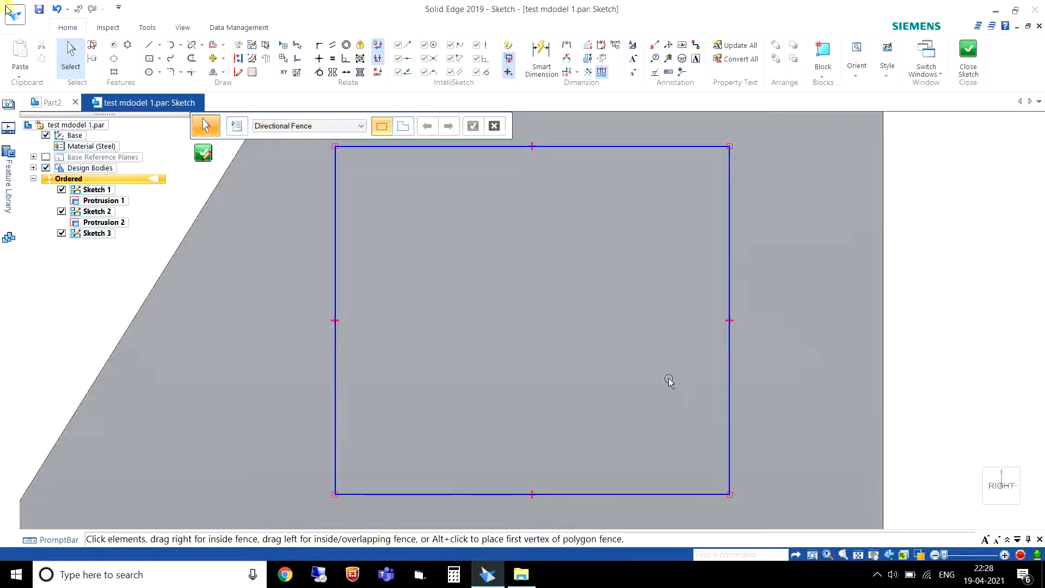
pyautogui.scroll(-5, 567, 289)
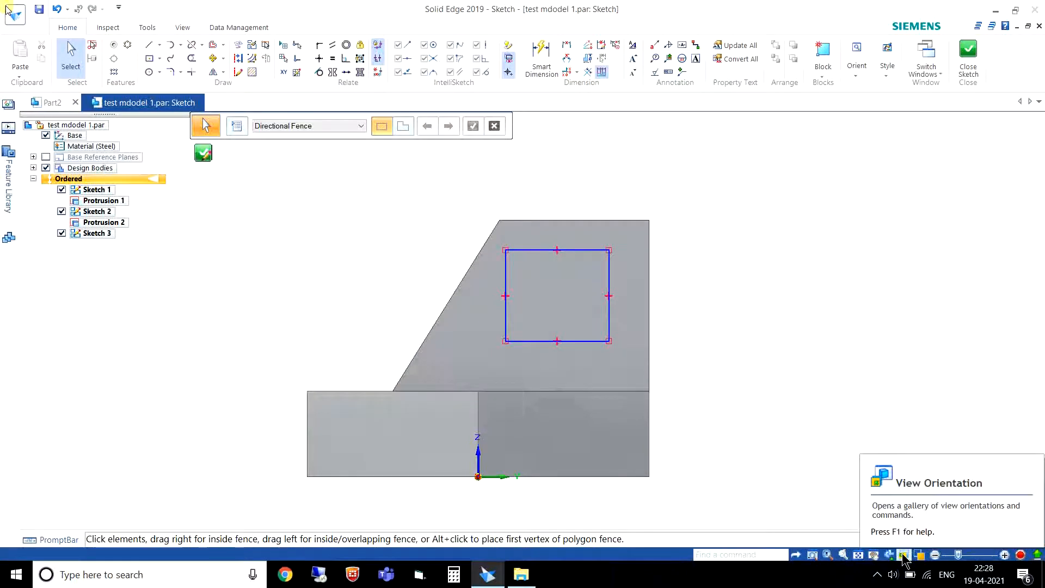
pyautogui.click(968, 68)
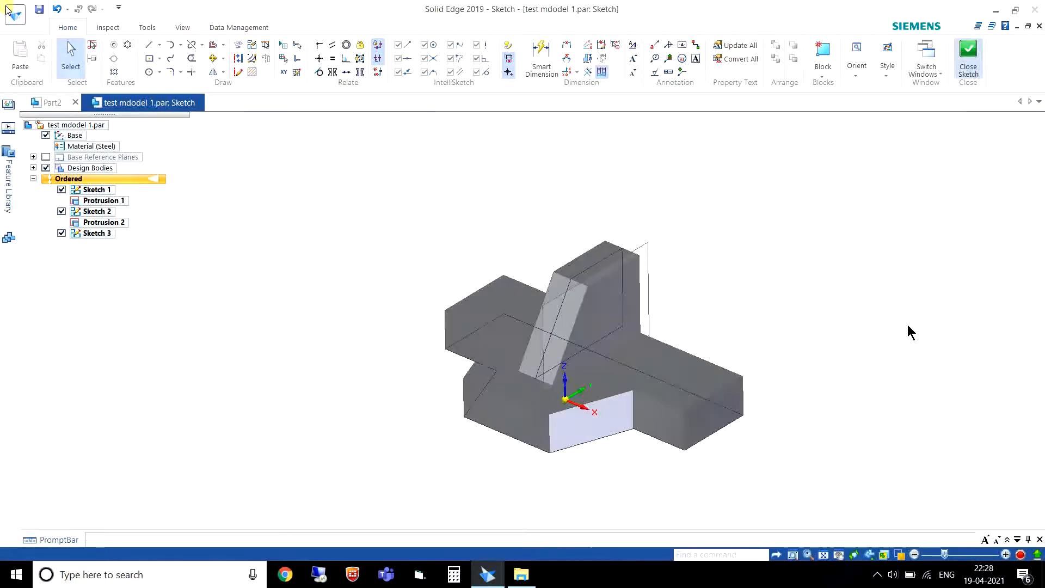
# - Look through the gallery of view orientations and saved views, and dismiss it
pyautogui.click(883, 555)
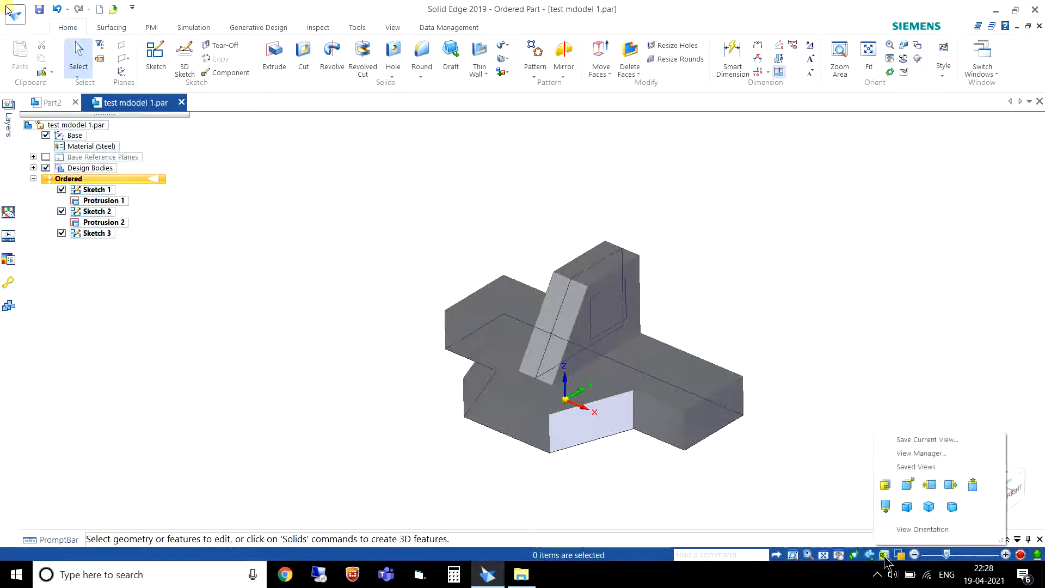
pyautogui.click(928, 485)
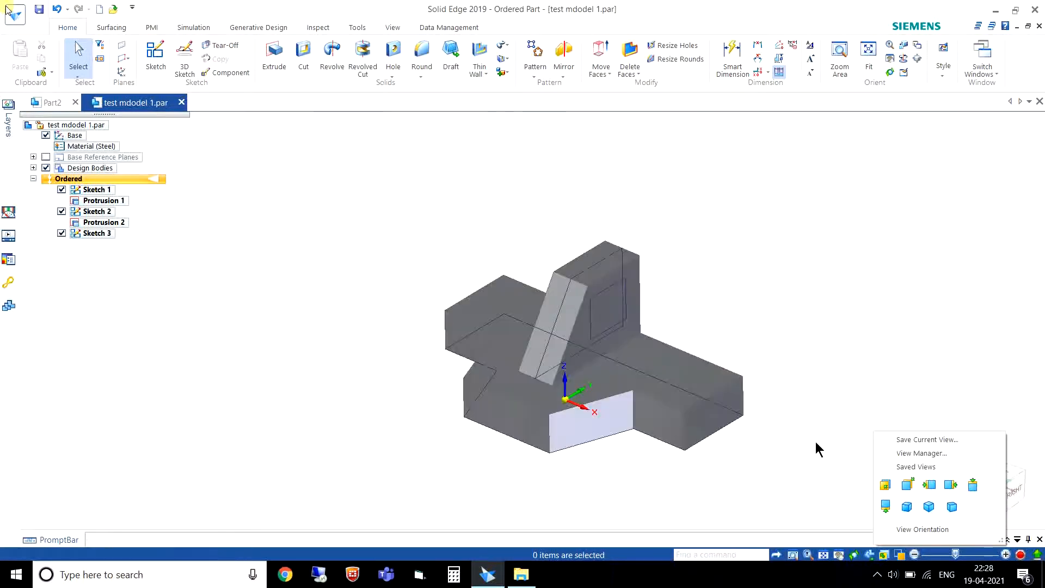
pyautogui.click(815, 442)
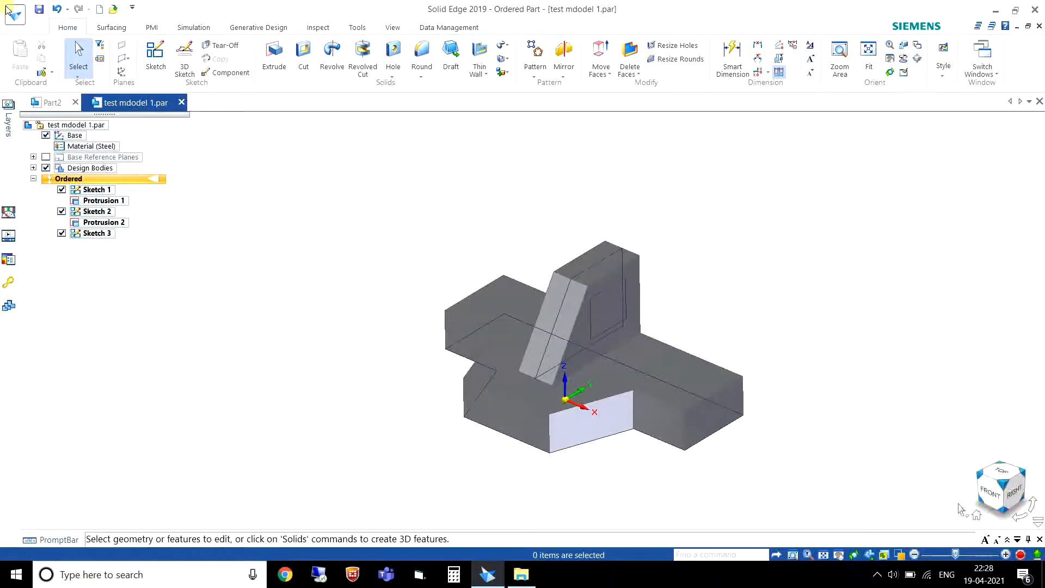
# - Display the model in the Wire Frame view style and return it to Shaded with Visible Edges
pyautogui.click(902, 555)
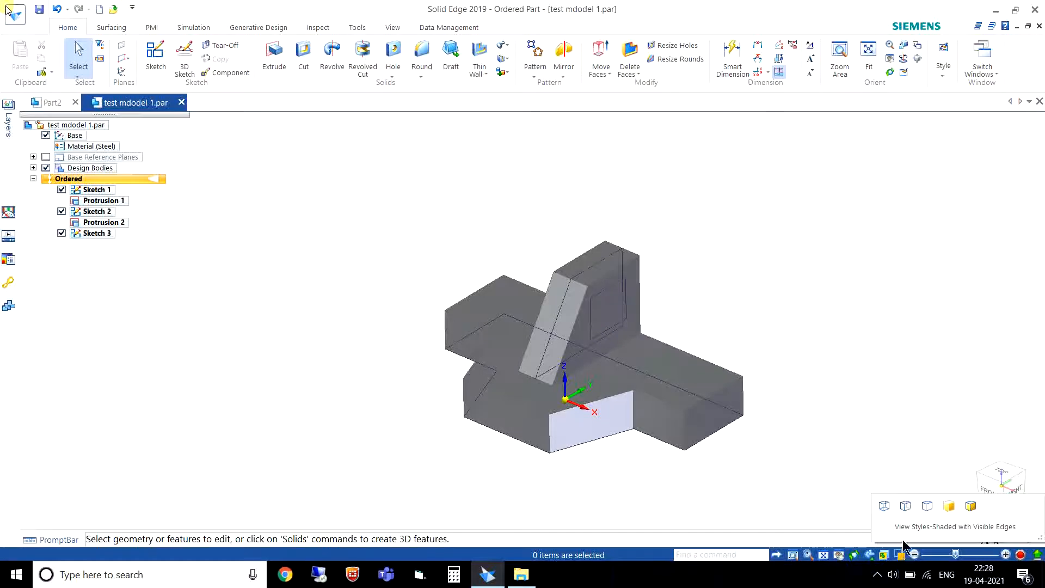
pyautogui.click(884, 512)
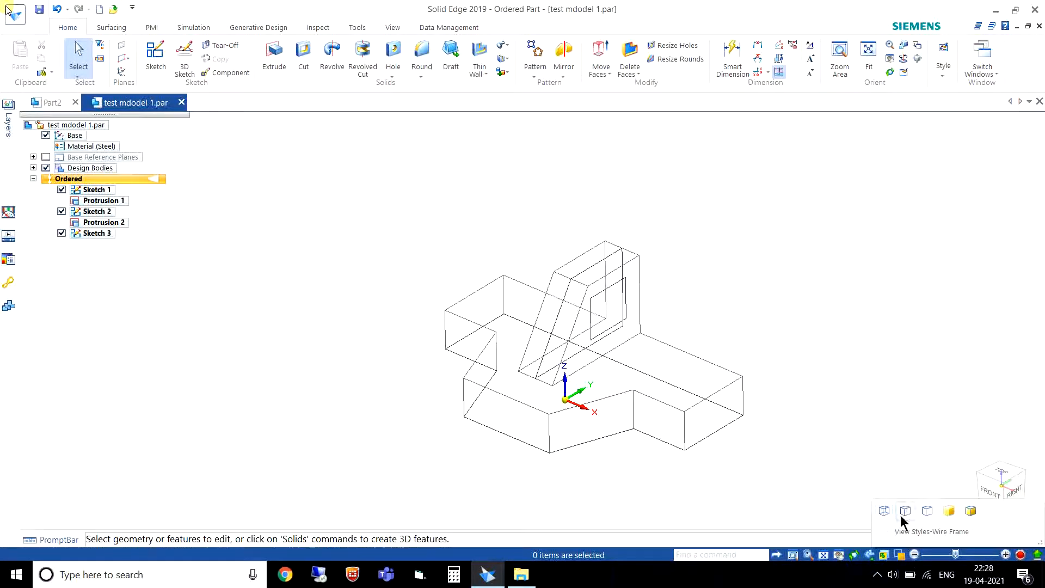
pyautogui.click(969, 512)
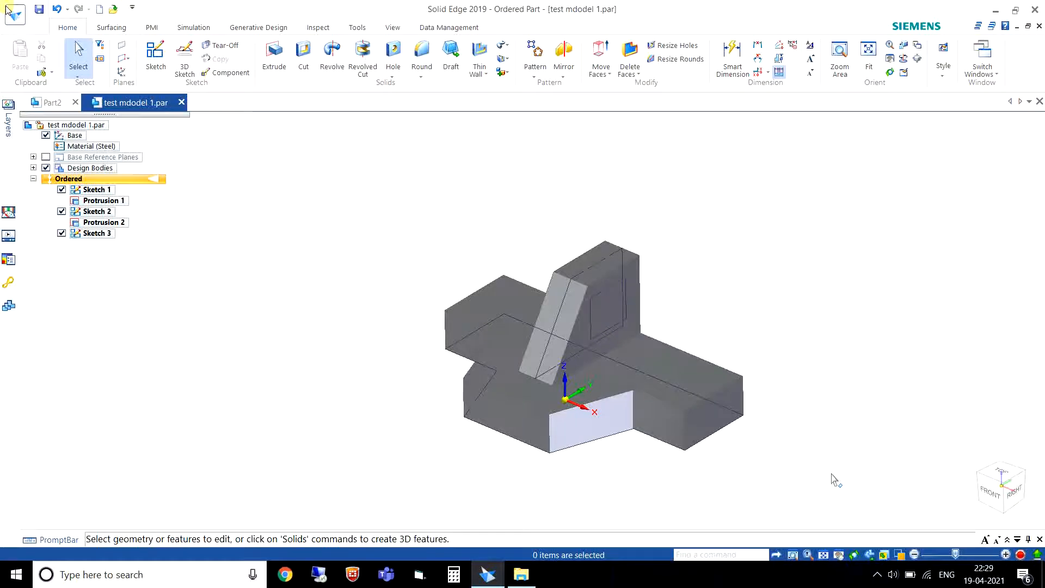
# - View the model from the front, right, left, bottom and top, and return to the isometric view
pyautogui.hotkey('ctrl', 'f')
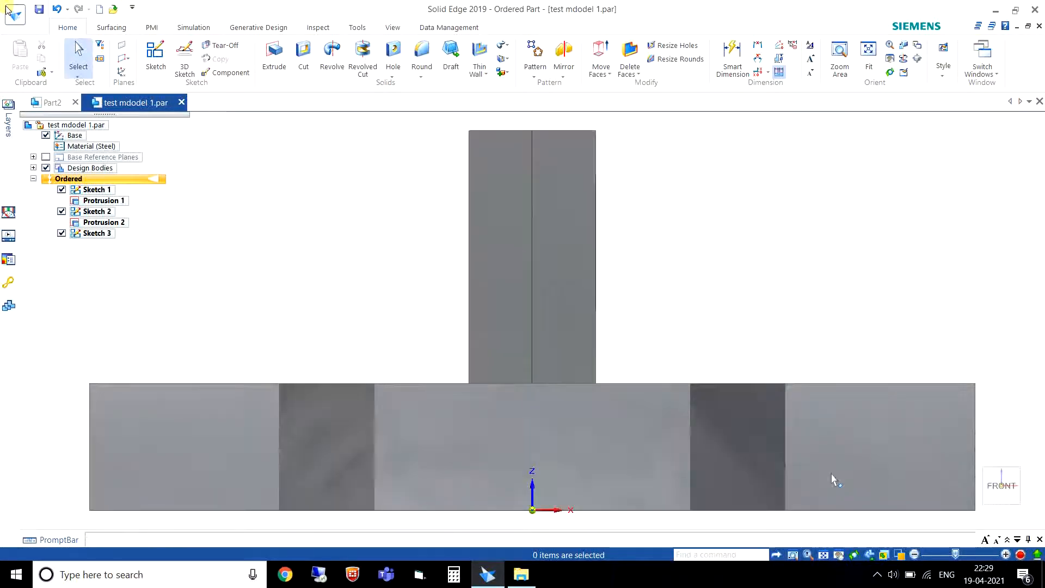
pyautogui.hotkey('ctrl', 'r')
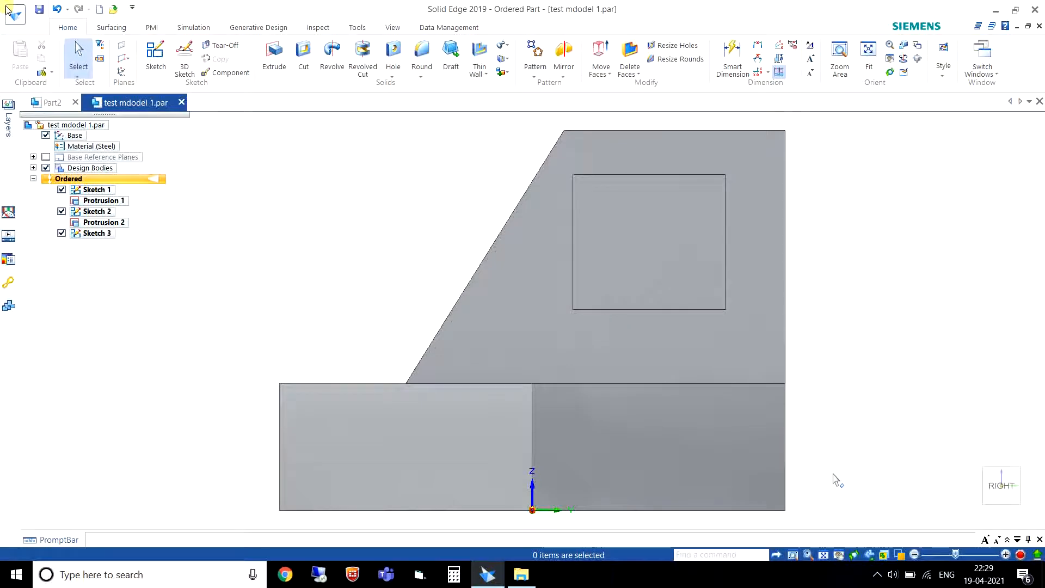
pyautogui.hotkey('ctrl', 'l')
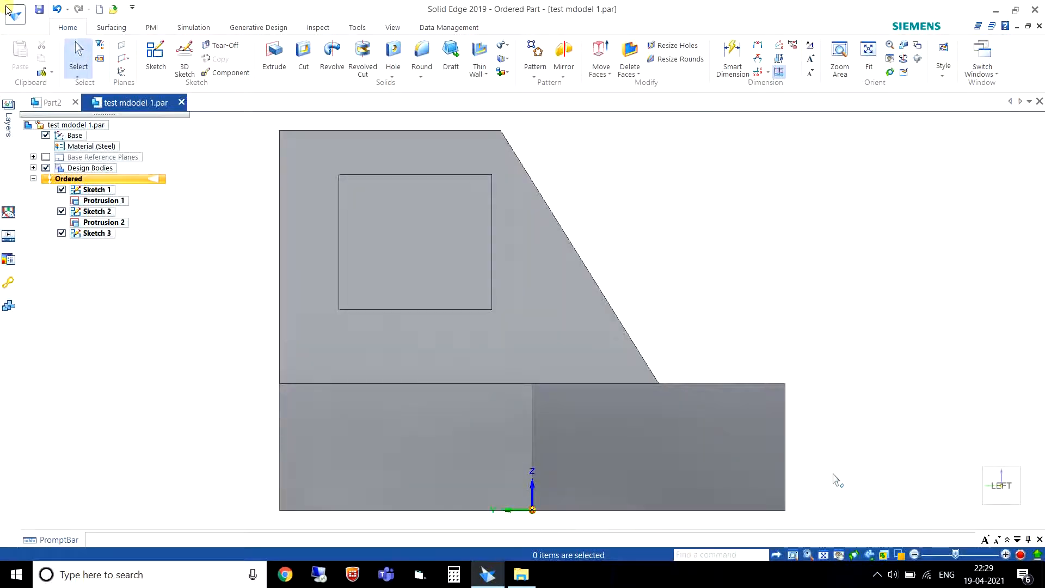
pyautogui.hotkey('ctrl', 'b')
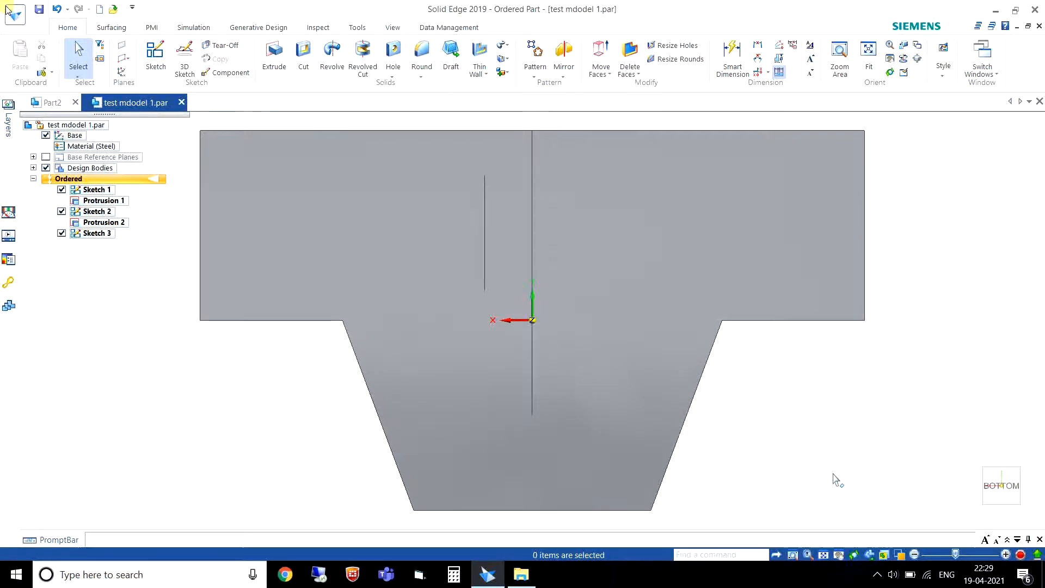
pyautogui.hotkey('ctrl', 't')
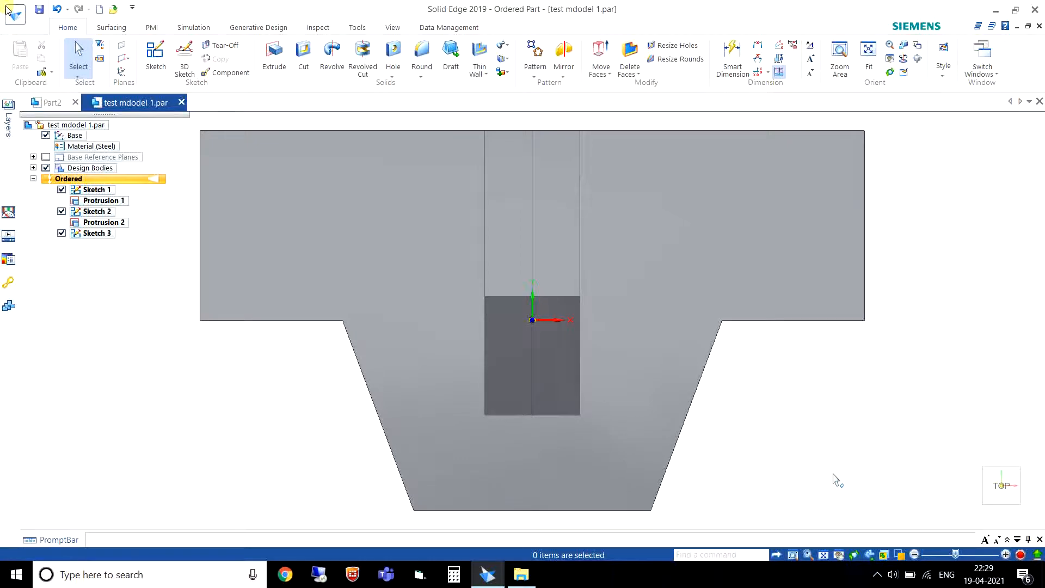
pyautogui.hotkey('ctrl', 'i')
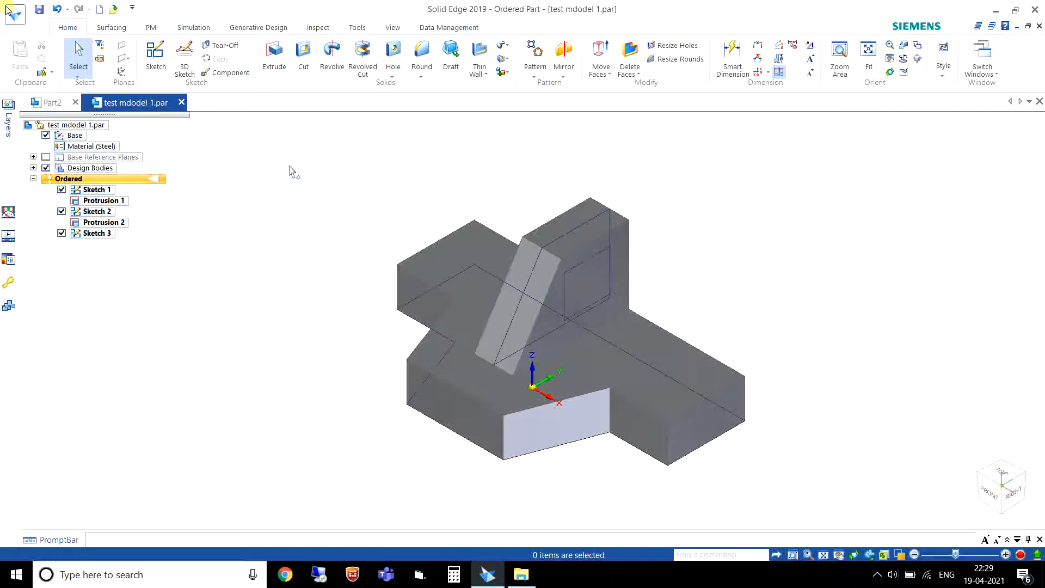
# - Show and dismiss the radial menu in the model window, and open the radial menu customization settings
pyautogui.rightClick(289, 238)
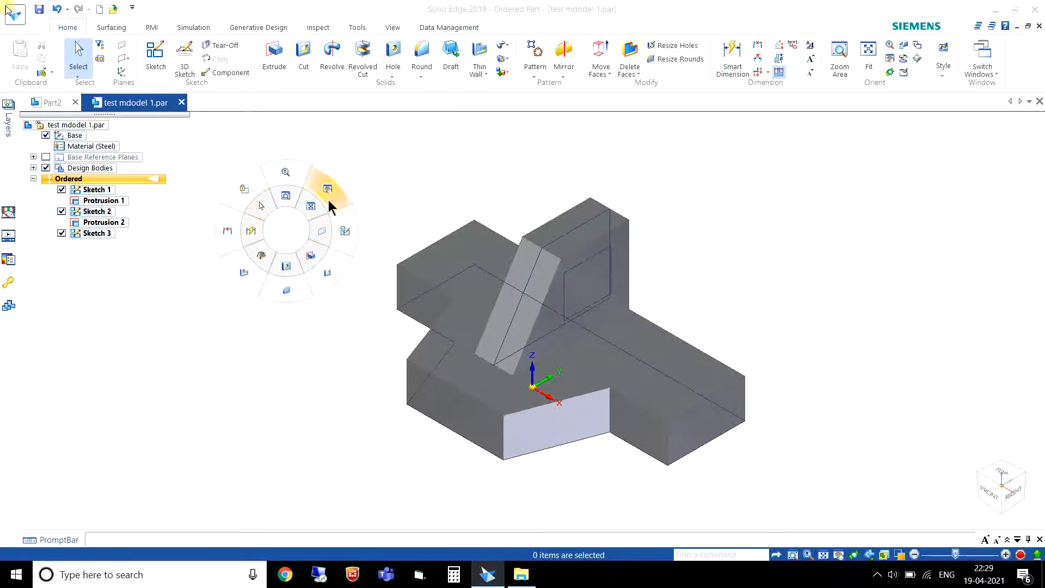
pyautogui.click(291, 228)
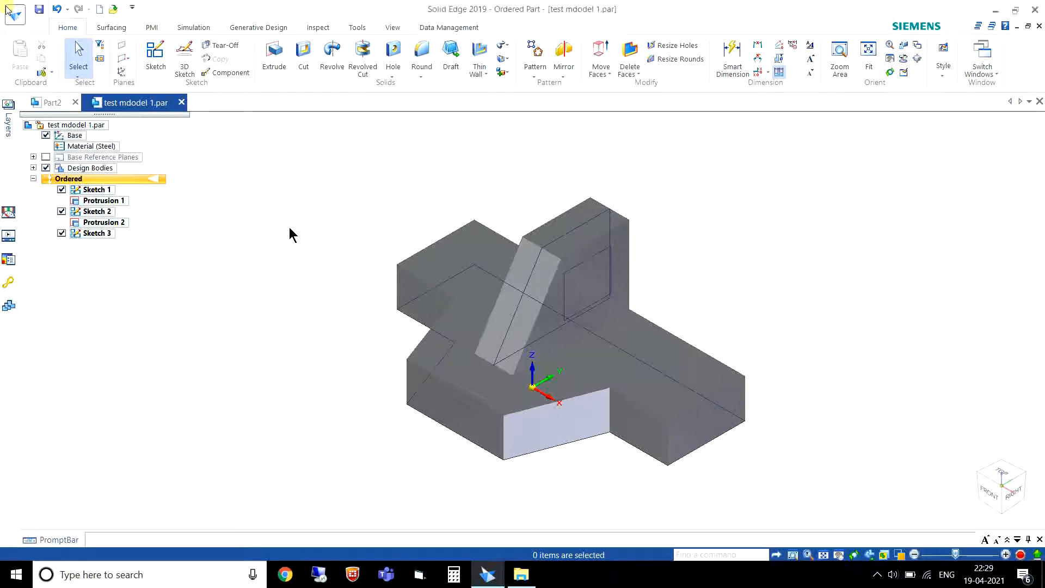
pyautogui.click(133, 8)
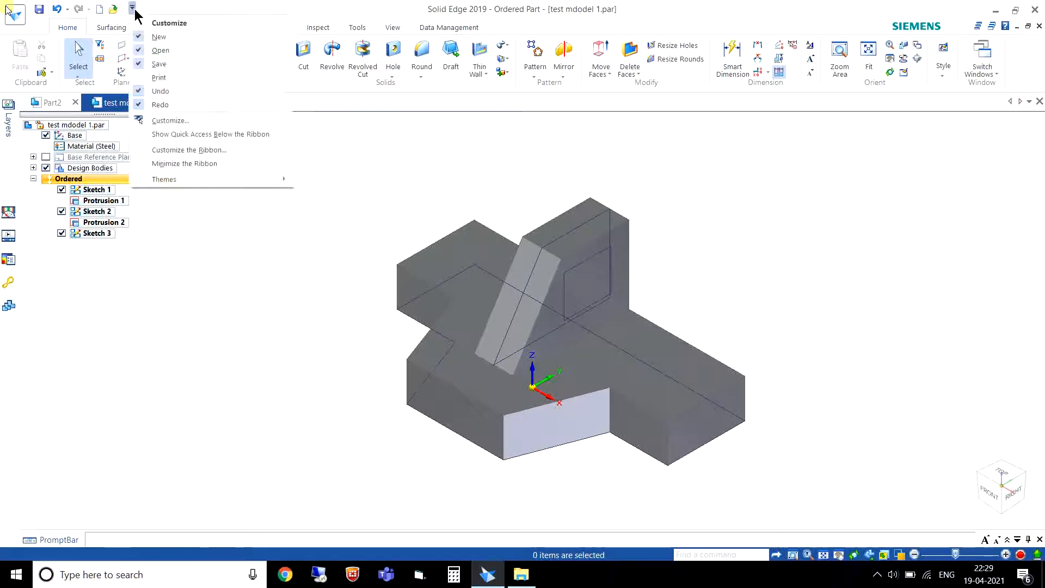
pyautogui.click(202, 120)
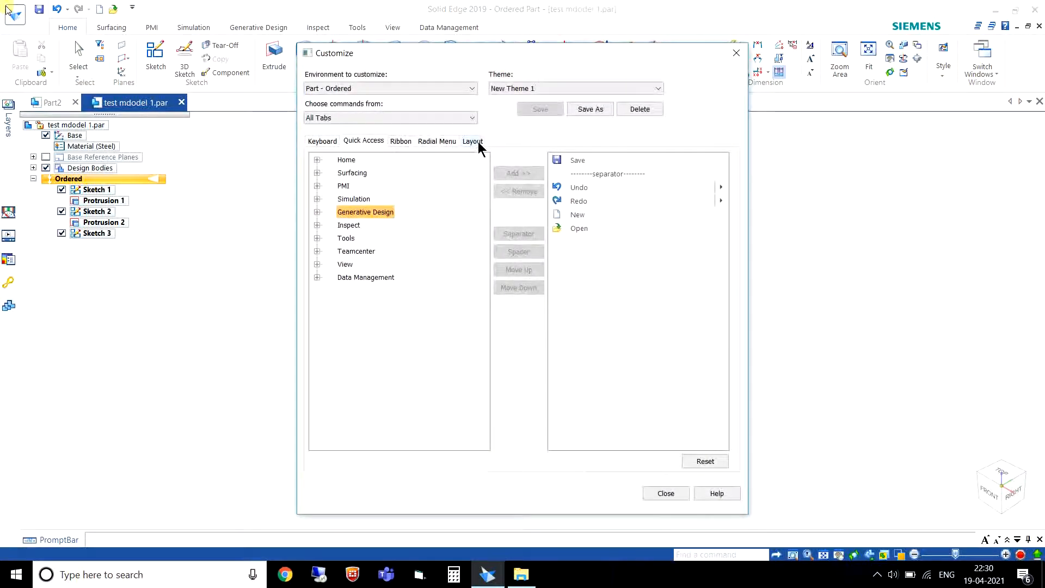
pyautogui.click(443, 142)
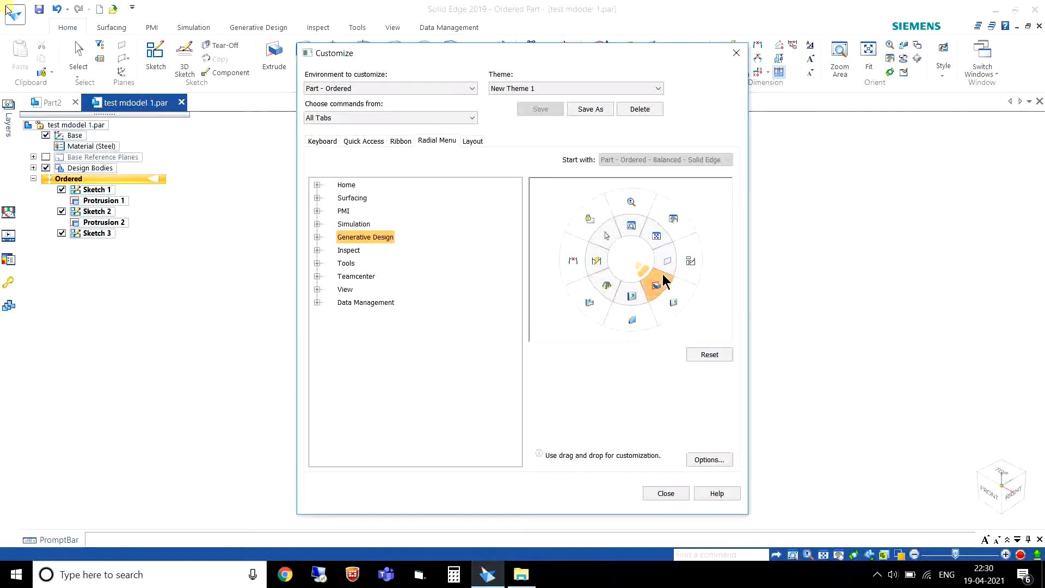
# - Assign the Extrude command from the Home Solids group to the left slot of the radial menu's inner ring
pyautogui.click(317, 198)
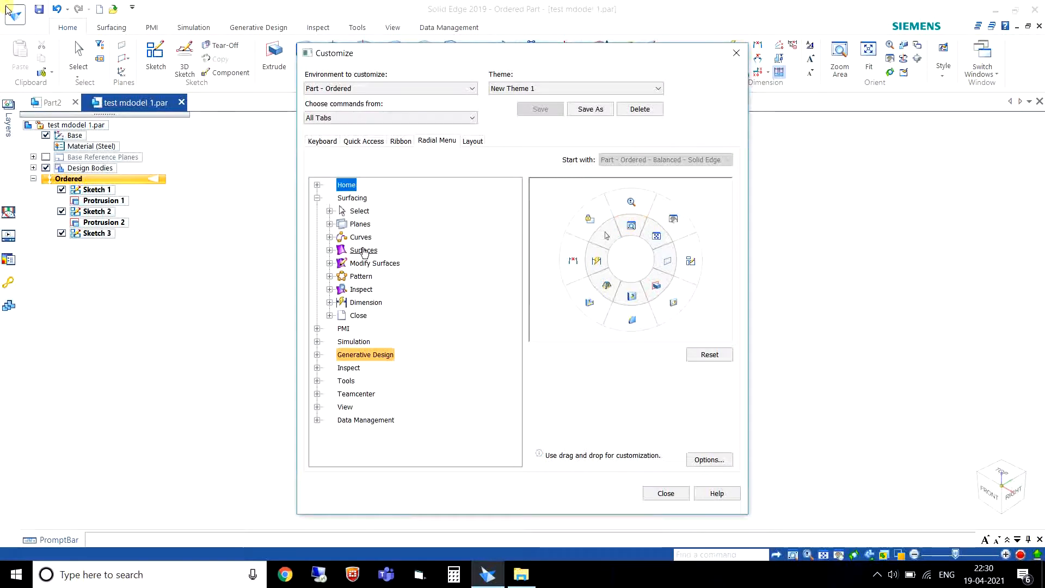
pyautogui.click(317, 185)
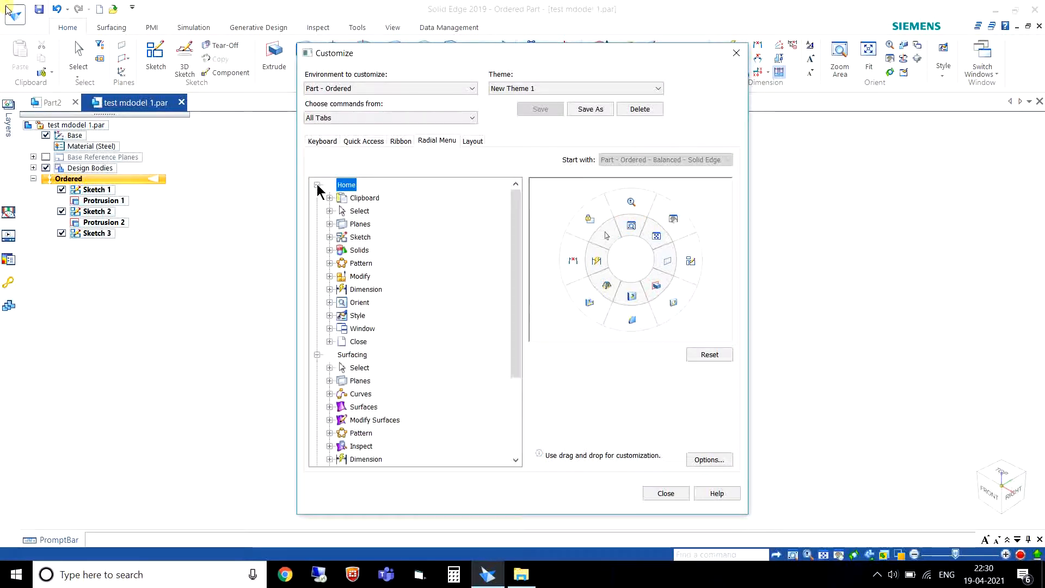
pyautogui.click(329, 250)
pyautogui.moveTo(372, 268); pyautogui.dragTo(597, 266)
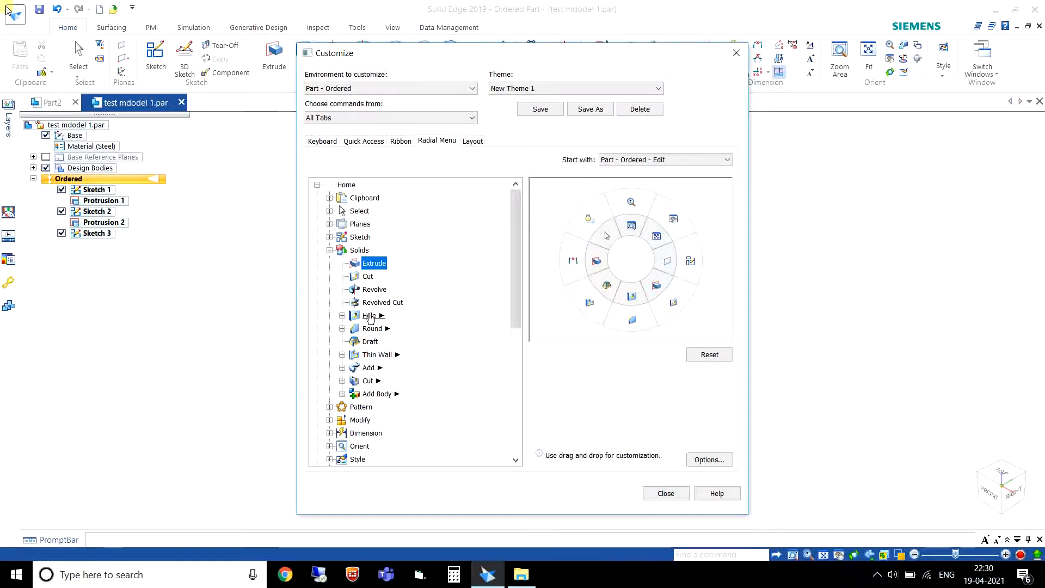
# - Assign the Sweep command from the Solids Add group to the radial menu's left inner slot and lower-left outer slot
pyautogui.click(342, 367)
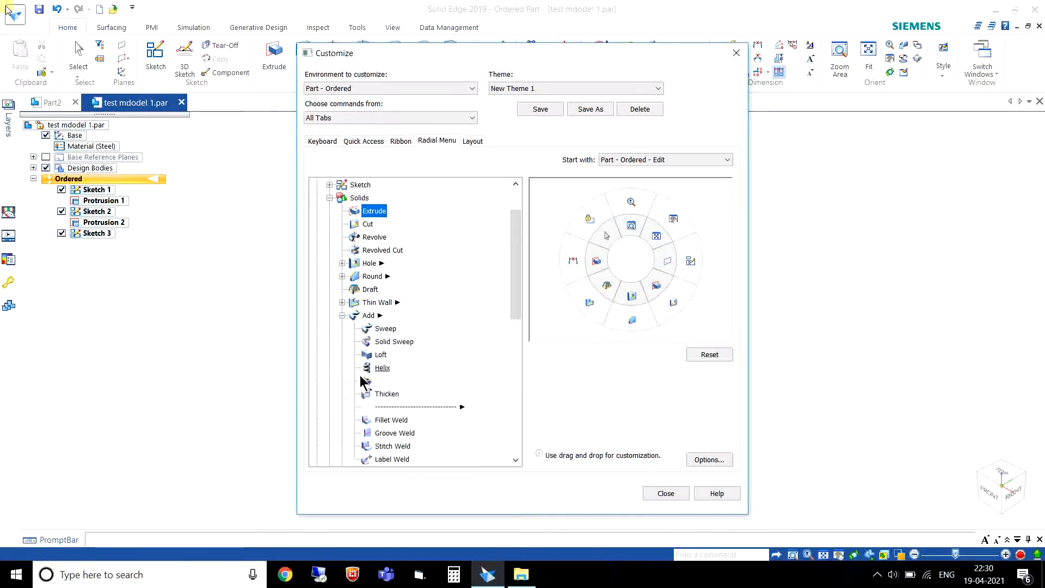
pyautogui.click(383, 329)
pyautogui.moveTo(516, 314); pyautogui.dragTo(596, 257)
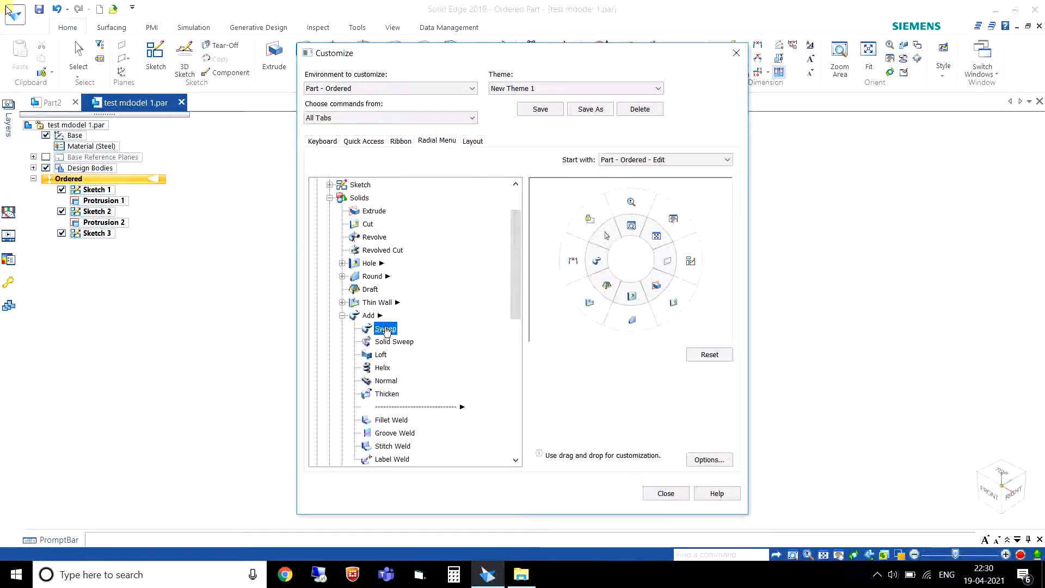
pyautogui.moveTo(385, 329); pyautogui.dragTo(589, 304)
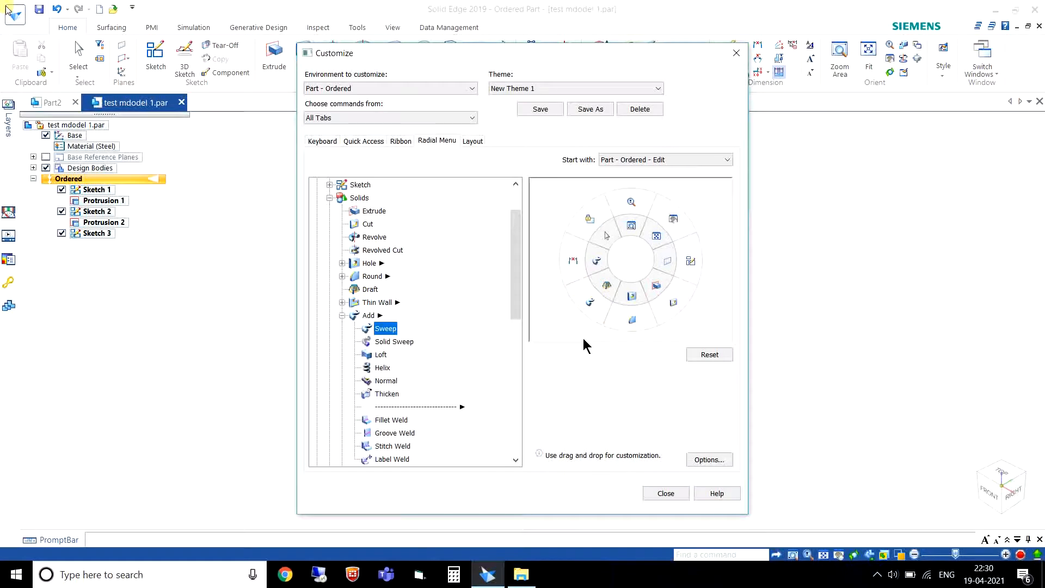
# - Reset the radial menu to its default assignments and close the customization without saving changes to New Theme 1
pyautogui.click(708, 356)
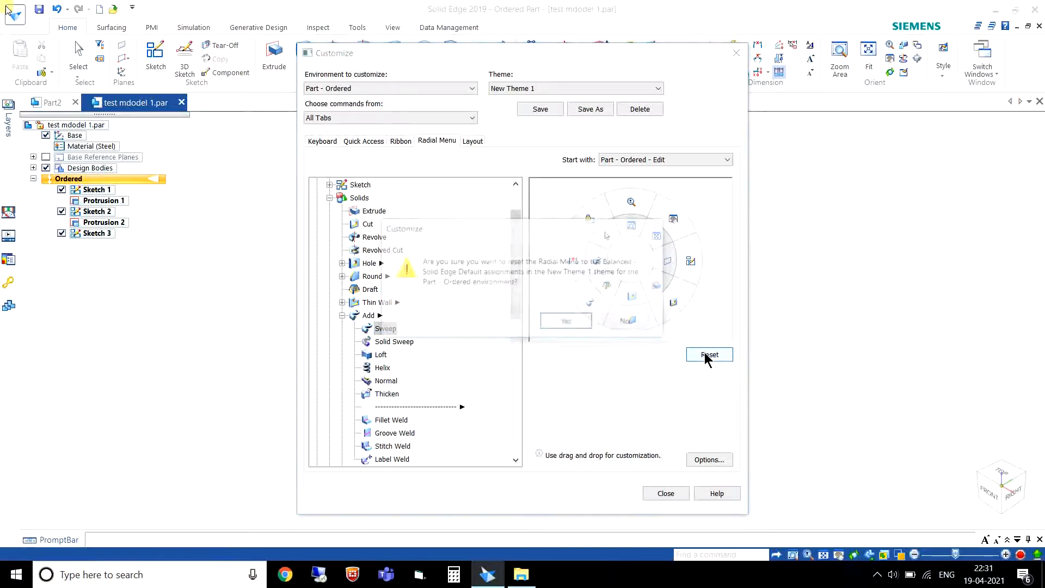
pyautogui.click(568, 322)
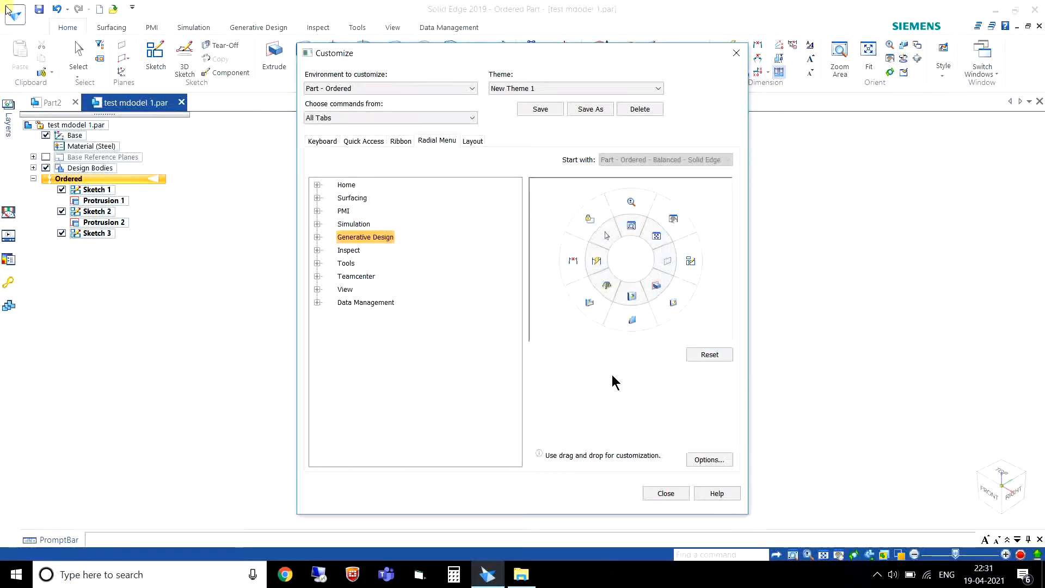
pyautogui.click(680, 492)
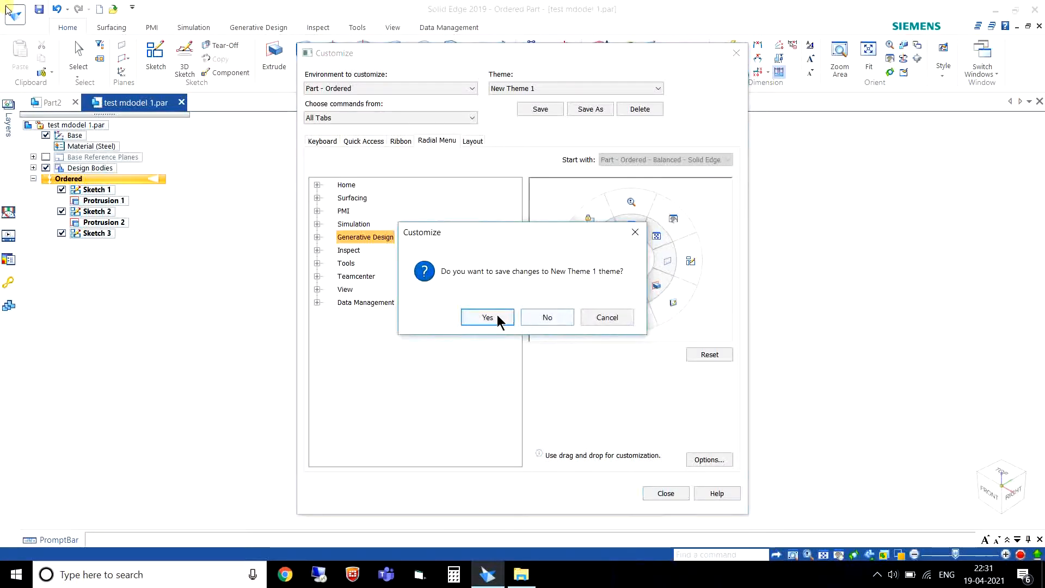
pyautogui.click(547, 321)
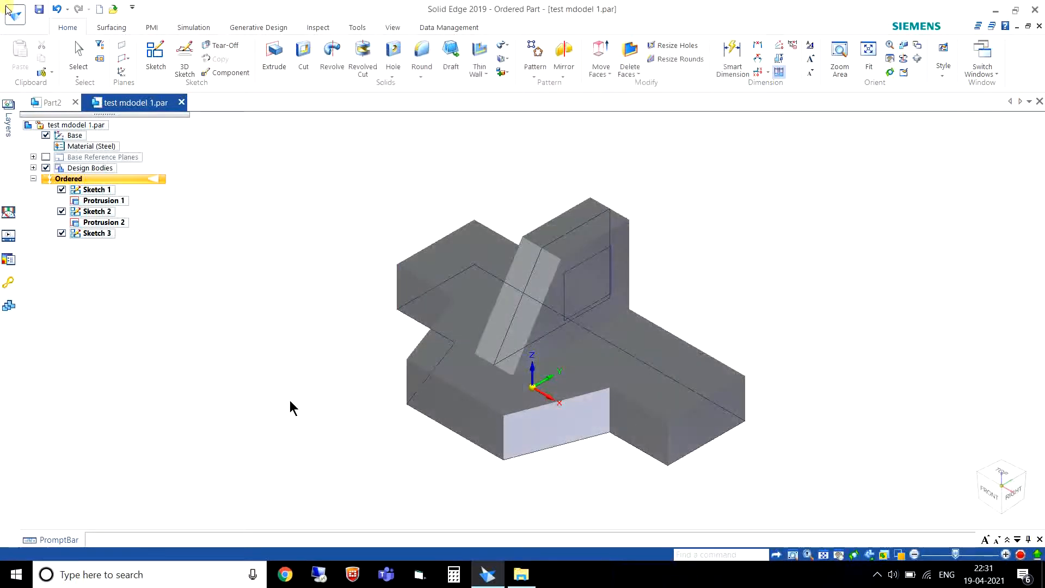